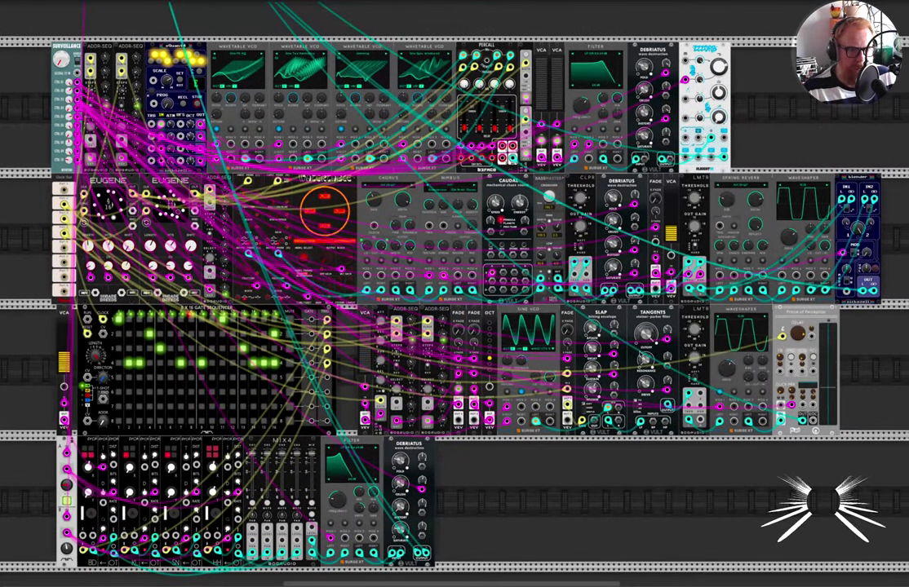
- Search the module library for "knob" and add the Vult Knobs module in the empty rack space beside Surveillance
{"action": "scroll", "coordinate": [64, 59], "scroll_direction": "up", "scroll_amount": 2}
{"action": "scroll", "coordinate": [70, 73], "scroll_direction": "up", "scroll_amount": 2}
{"action": "scroll", "coordinate": [87, 175], "scroll_direction": "left", "scroll_amount": 3}
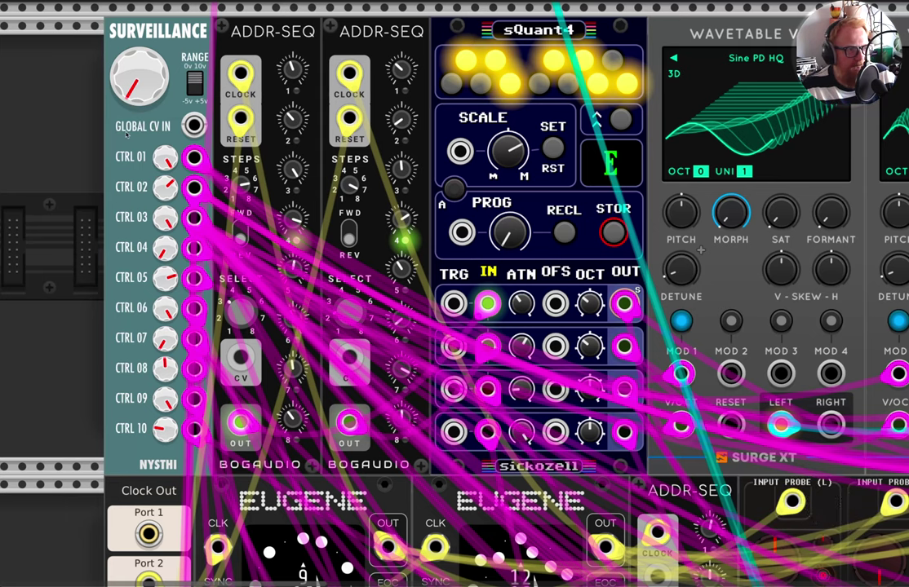
{"action": "scroll", "coordinate": [131, 133], "scroll_direction": "left", "scroll_amount": 6}
{"action": "scroll", "coordinate": [197, 153], "scroll_direction": "left", "scroll_amount": 1}
{"action": "right_click", "coordinate": [229, 163]}
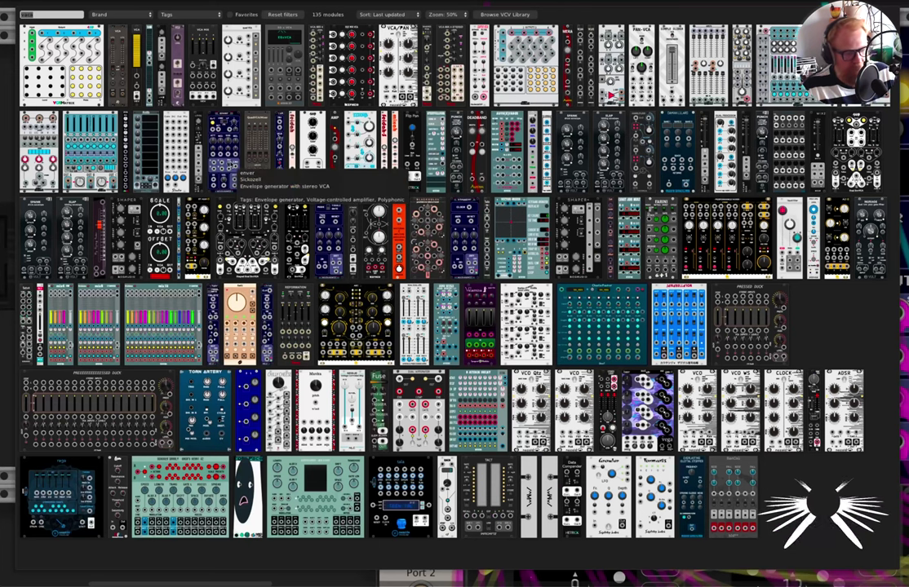
{"action": "type", "text": "knob"}
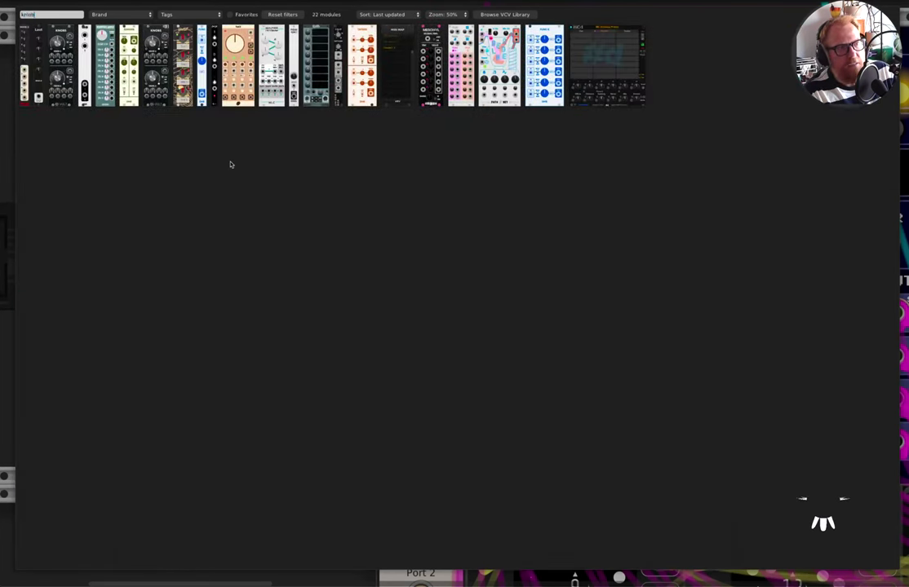
{"action": "left_click", "coordinate": [57, 76]}
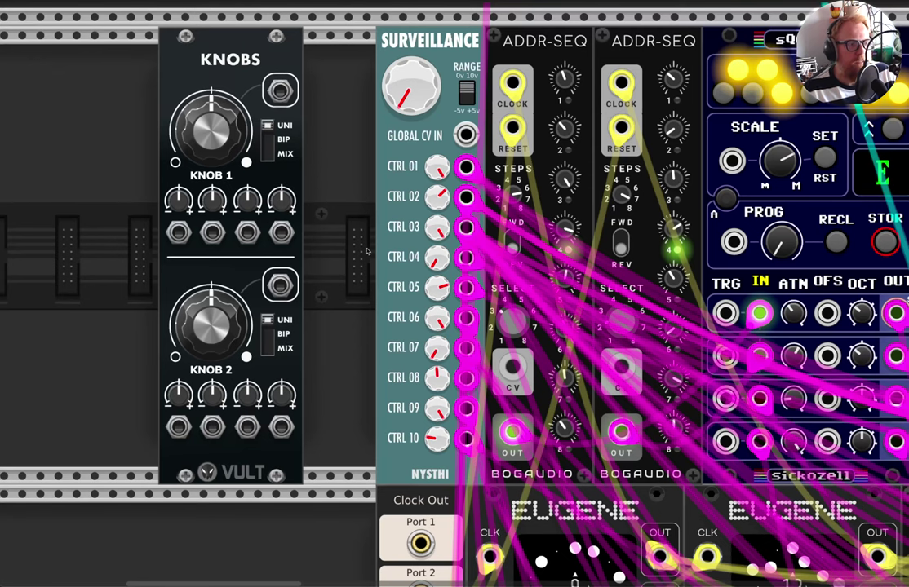
- Compare the Knobs module with Surveillance's control outputs, and delete the Knobs module from the rack
{"action": "scroll", "coordinate": [261, 238], "scroll_direction": "left", "scroll_amount": 2}
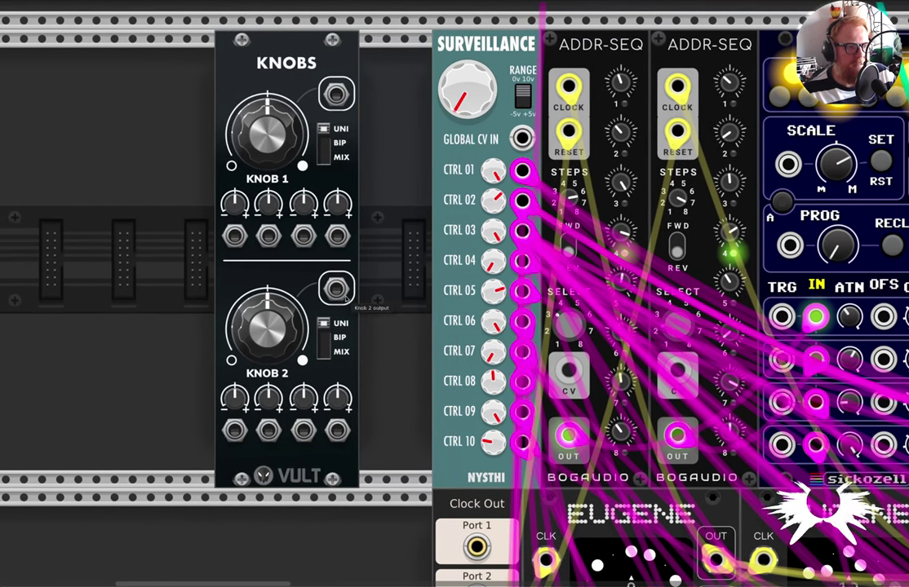
{"action": "scroll", "coordinate": [334, 290], "scroll_direction": "left", "scroll_amount": 1}
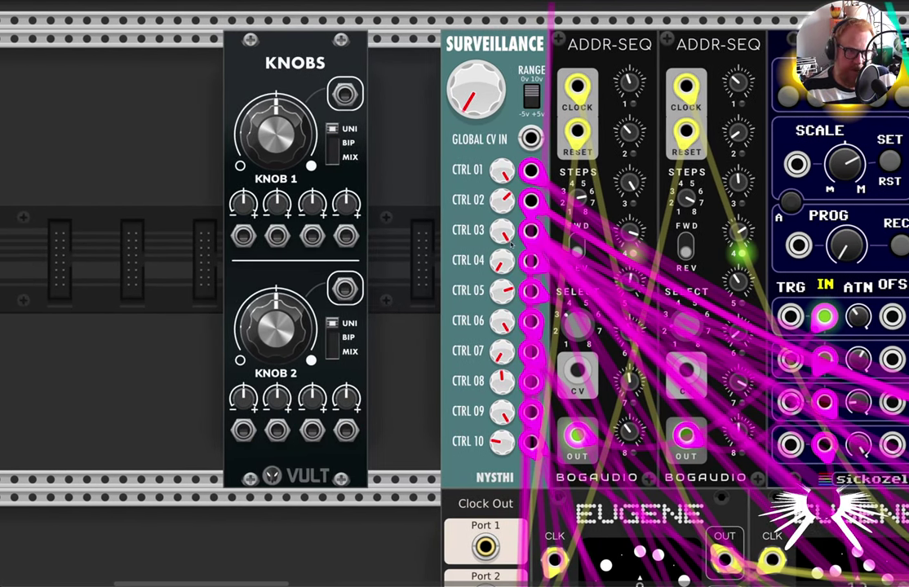
{"action": "mouse_move", "coordinate": [538, 238]}
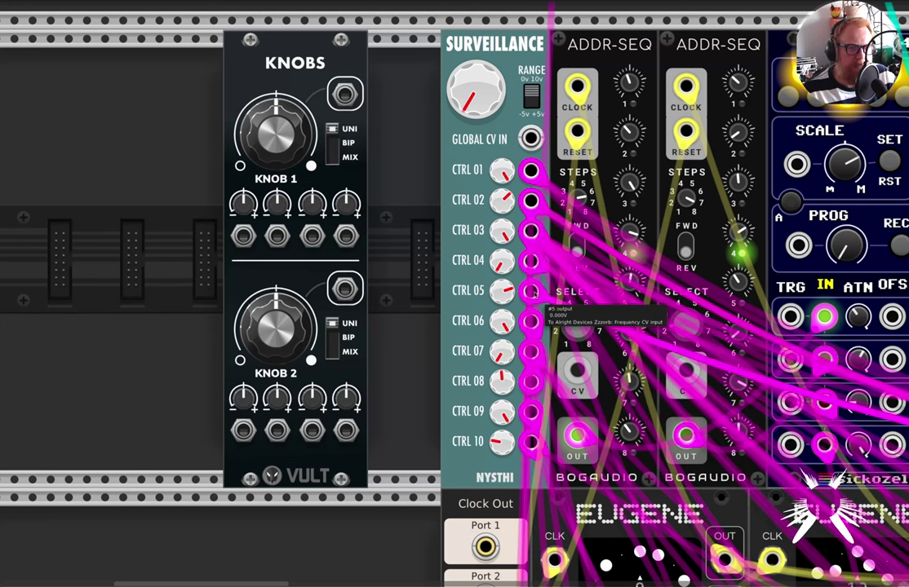
{"action": "mouse_move", "coordinate": [530, 305]}
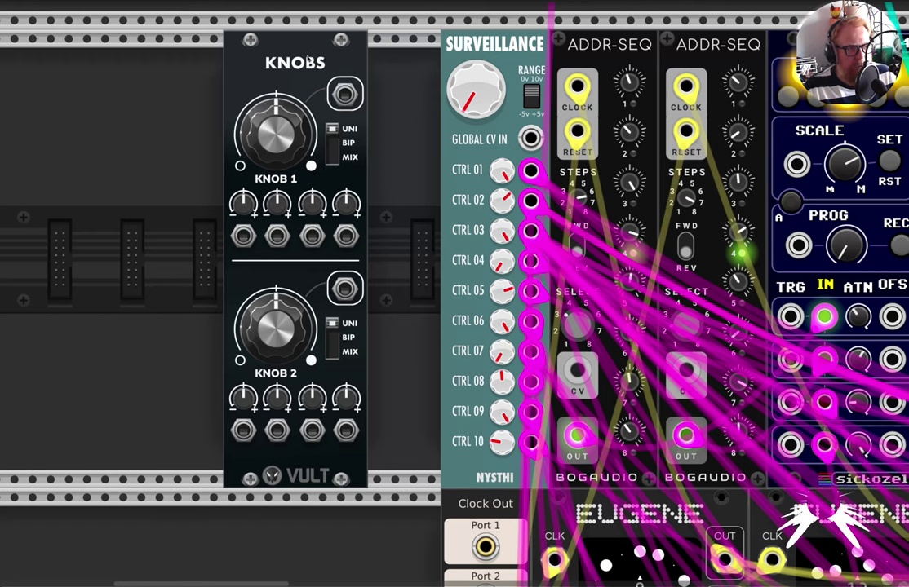
{"action": "key", "text": "Delete"}
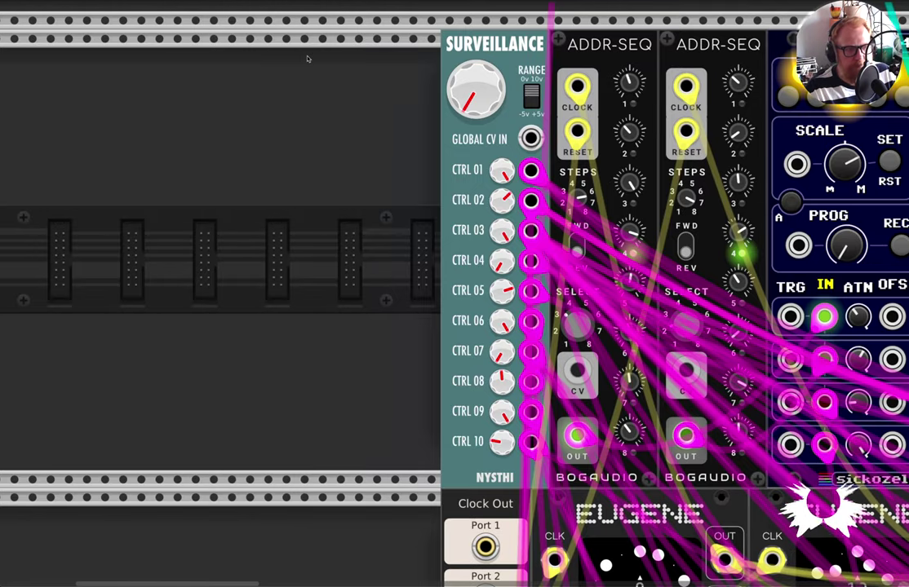
- Start the Clocked module so the patch plays, and bring all the voice rows back into view
{"action": "scroll", "coordinate": [473, 204], "scroll_direction": "down", "scroll_amount": 6}
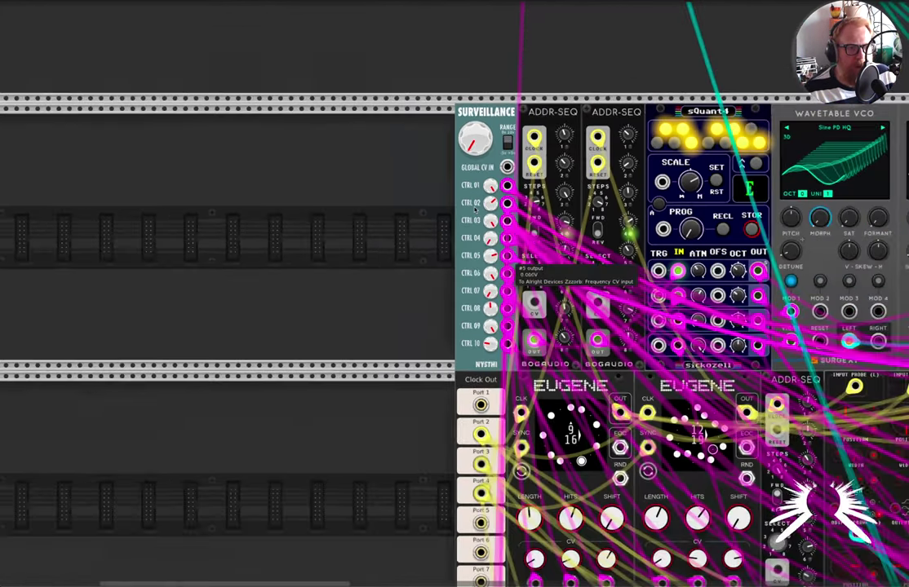
{"action": "scroll", "coordinate": [473, 204], "scroll_direction": "down", "scroll_amount": 6}
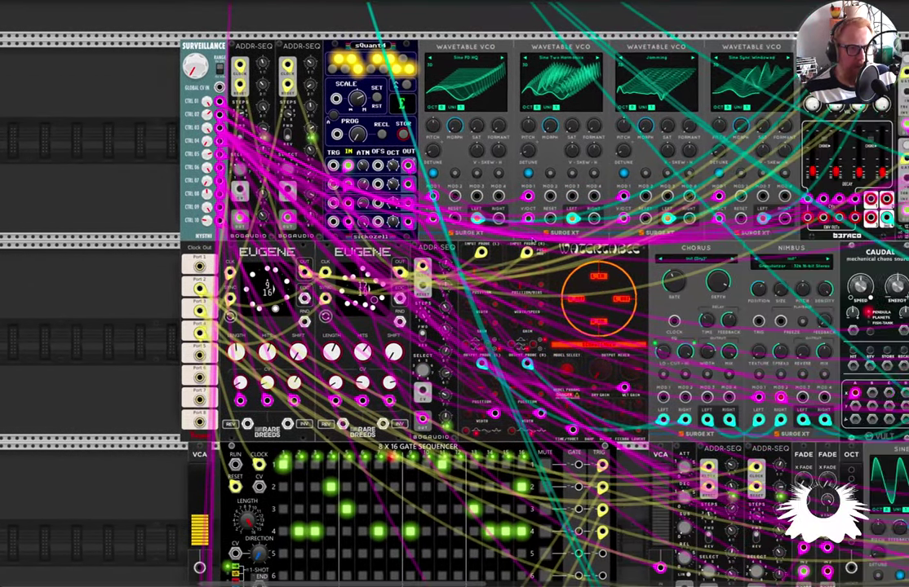
{"action": "scroll", "coordinate": [473, 204], "scroll_direction": "down", "scroll_amount": 5}
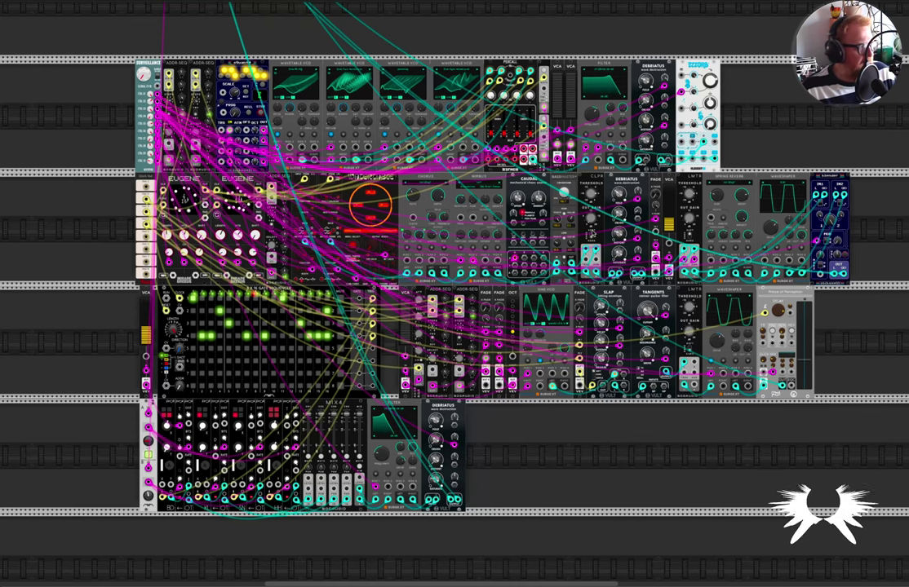
{"action": "scroll", "coordinate": [373, 236], "scroll_direction": "up", "scroll_amount": 2}
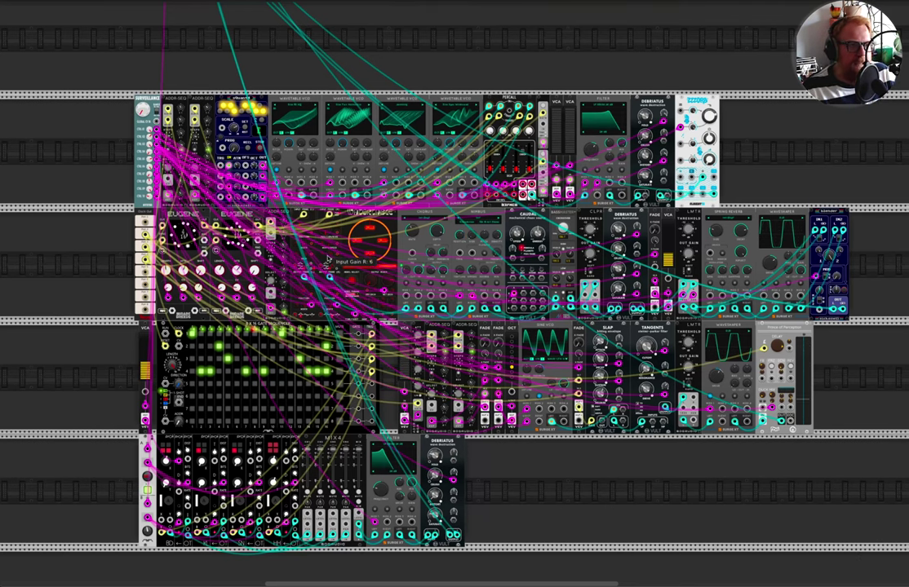
{"action": "scroll", "coordinate": [327, 258], "scroll_direction": "up", "scroll_amount": 10}
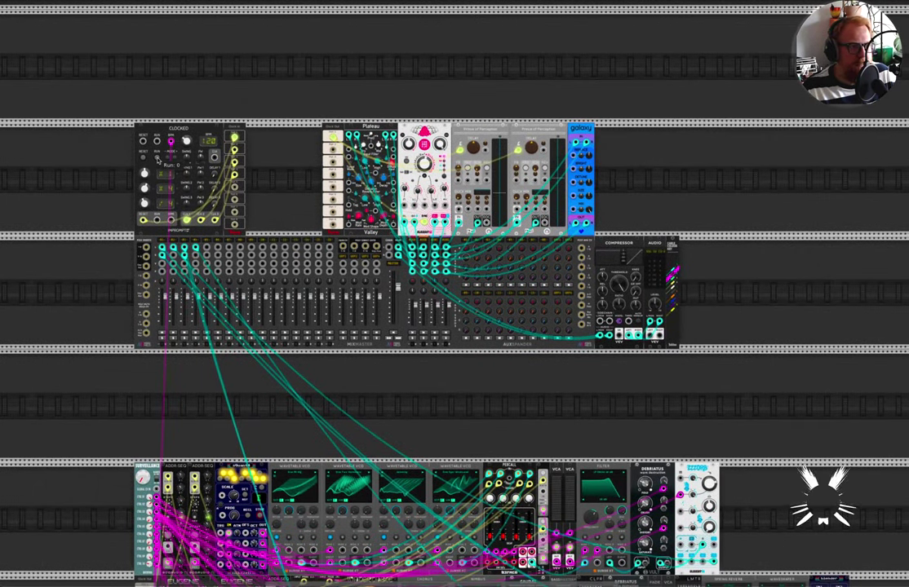
{"action": "scroll", "coordinate": [157, 159], "scroll_direction": "down", "scroll_amount": 7}
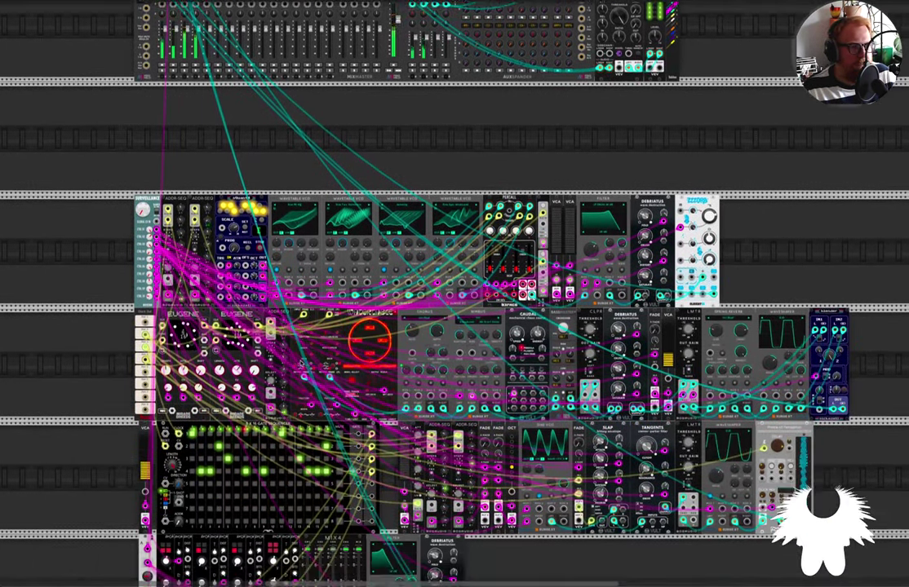
{"action": "scroll", "coordinate": [395, 257], "scroll_direction": "down", "scroll_amount": 3}
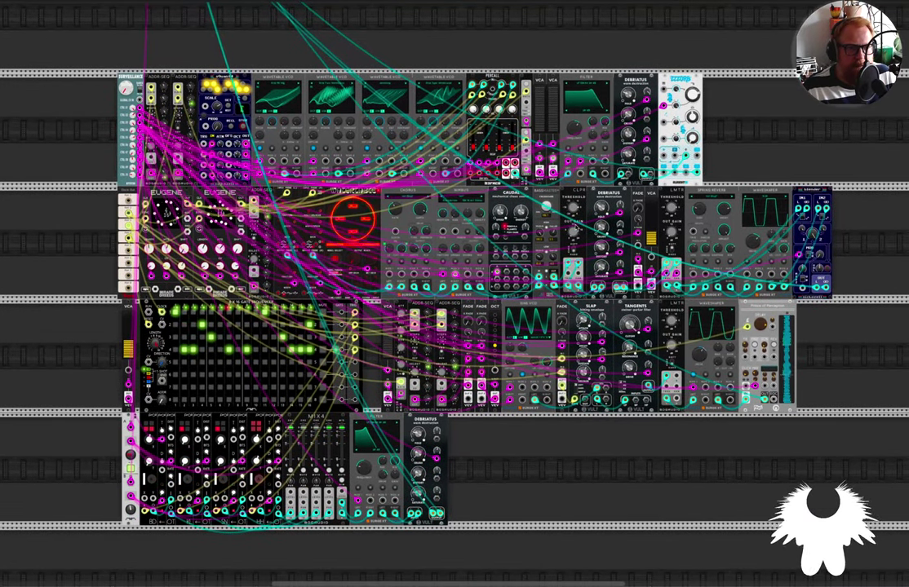
- Turn Surveillance's global attenuverter up toward its positive maximum
{"action": "scroll", "coordinate": [574, 223], "scroll_direction": "up", "scroll_amount": 5}
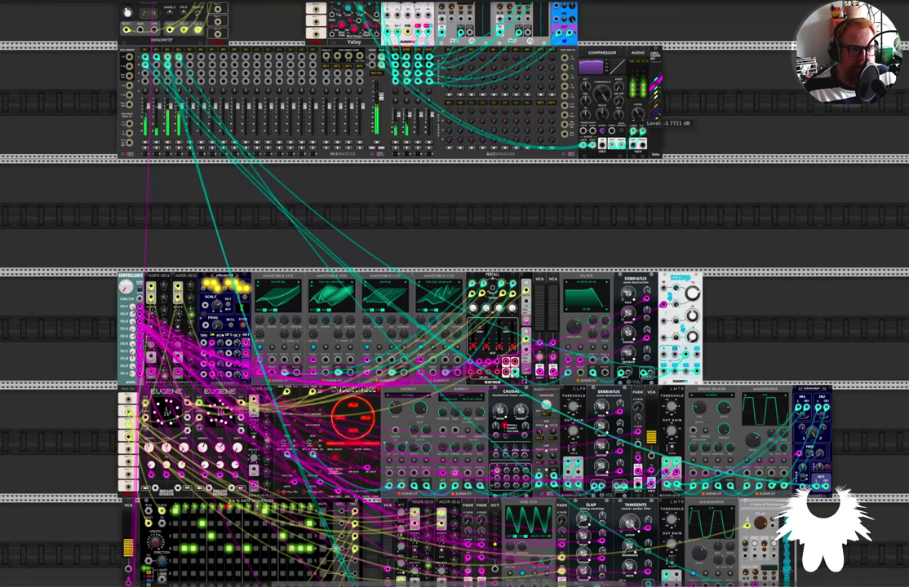
{"action": "scroll", "coordinate": [445, 234], "scroll_direction": "down", "scroll_amount": 1}
{"action": "scroll", "coordinate": [446, 232], "scroll_direction": "down", "scroll_amount": 2}
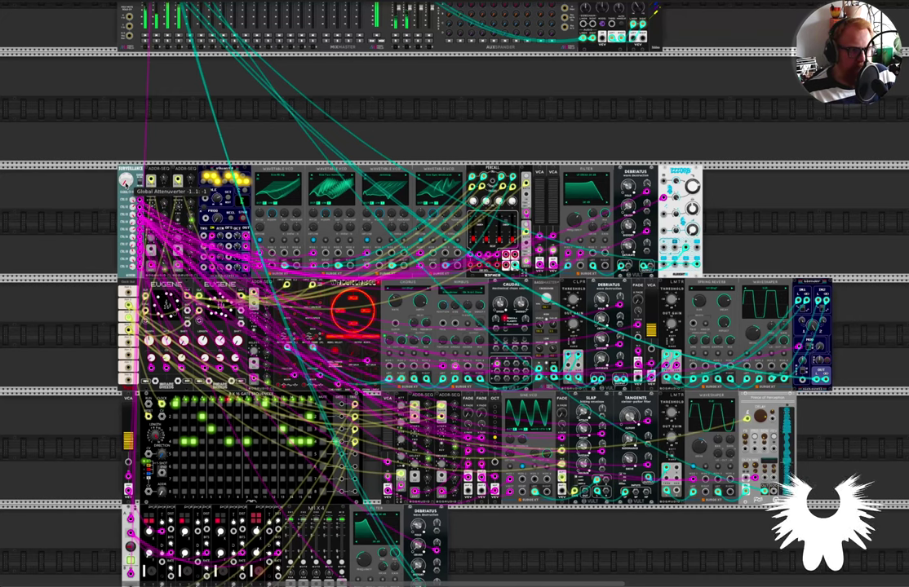
{"action": "scroll", "coordinate": [82, 187], "scroll_direction": "down", "scroll_amount": 1}
{"action": "scroll", "coordinate": [102, 168], "scroll_direction": "down", "scroll_amount": 1}
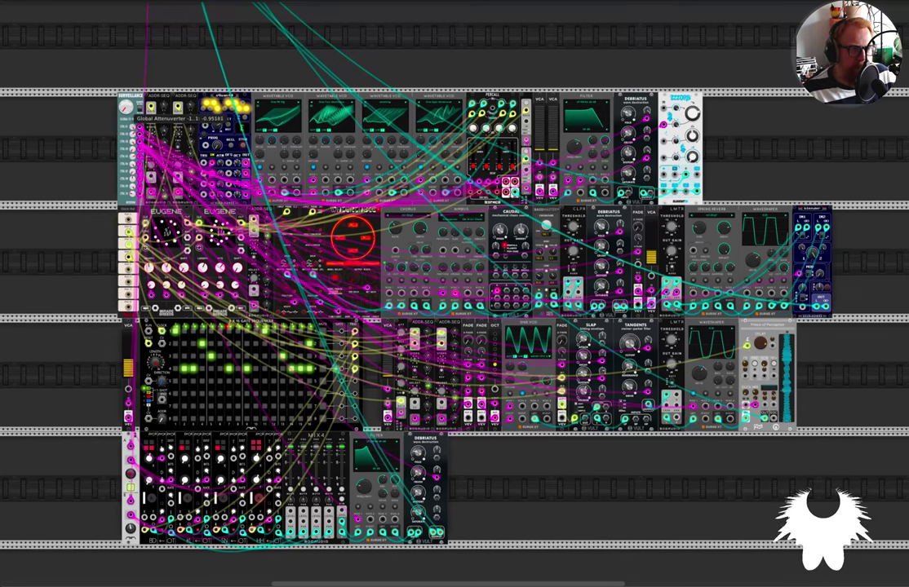
{"action": "left_click_drag", "start_coordinate": [125, 107], "coordinate": [126, 15]}
{"action": "left_click_drag", "start_coordinate": [125, 107], "coordinate": [126, 15]}
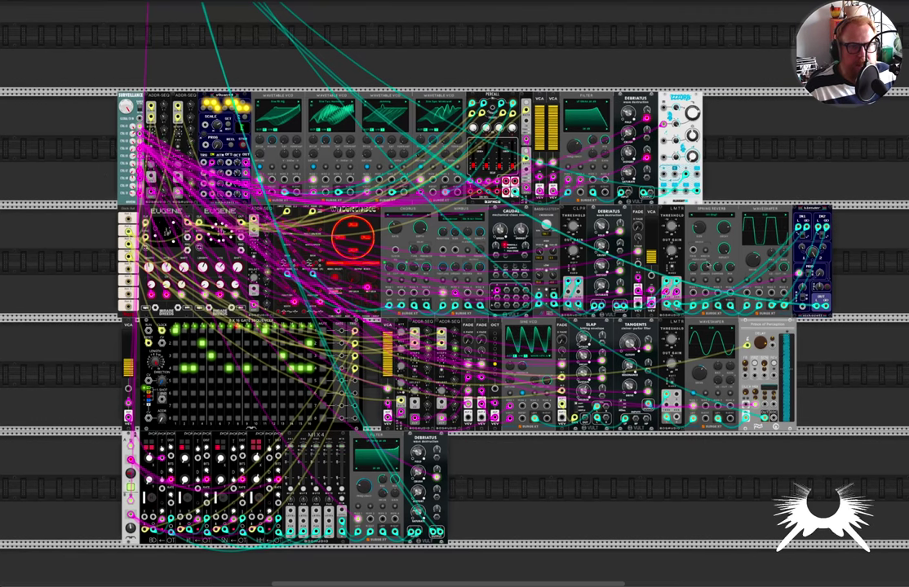
- Turn down the output level on the Audio module slightly
{"action": "scroll", "coordinate": [458, 169], "scroll_direction": "up", "scroll_amount": 4}
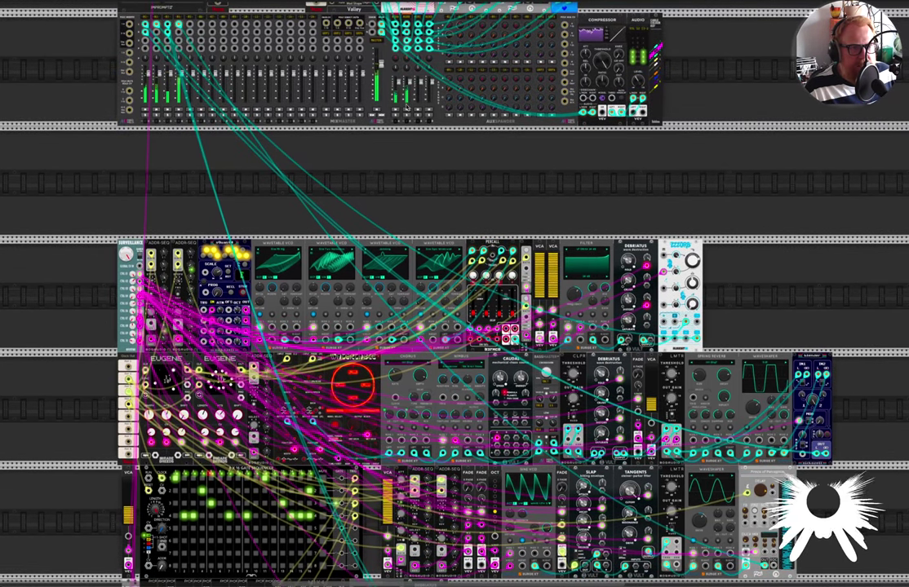
{"action": "left_click_drag", "start_coordinate": [638, 81], "coordinate": [638, 87]}
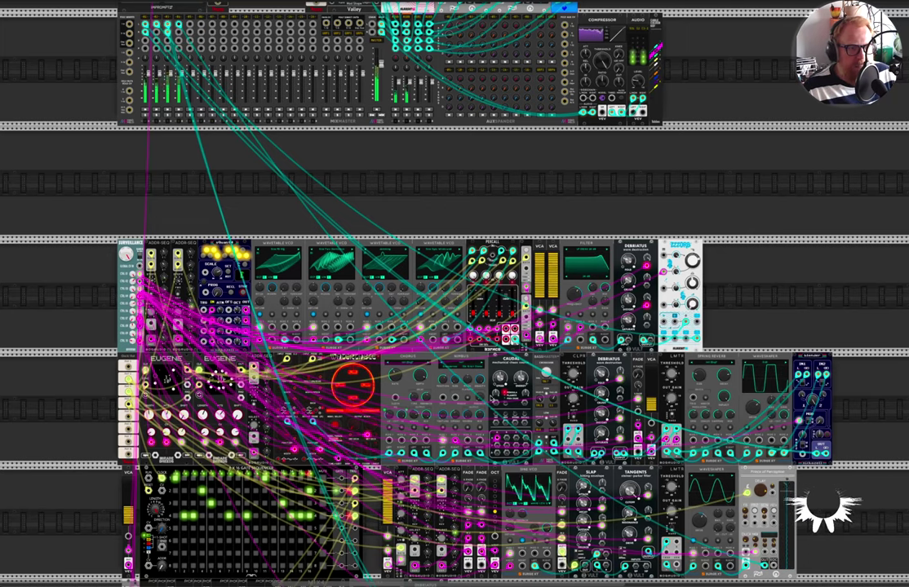
- Examine the wavetable VCO voice with its Percall, VCA and Filter modules, and try Surveillance's global attenuverter again
{"action": "scroll", "coordinate": [670, 233], "scroll_direction": "down", "scroll_amount": 2}
{"action": "scroll", "coordinate": [343, 349], "scroll_direction": "up", "scroll_amount": 3}
{"action": "scroll", "coordinate": [342, 349], "scroll_direction": "left", "scroll_amount": 1}
{"action": "scroll", "coordinate": [258, 285], "scroll_direction": "up", "scroll_amount": 1}
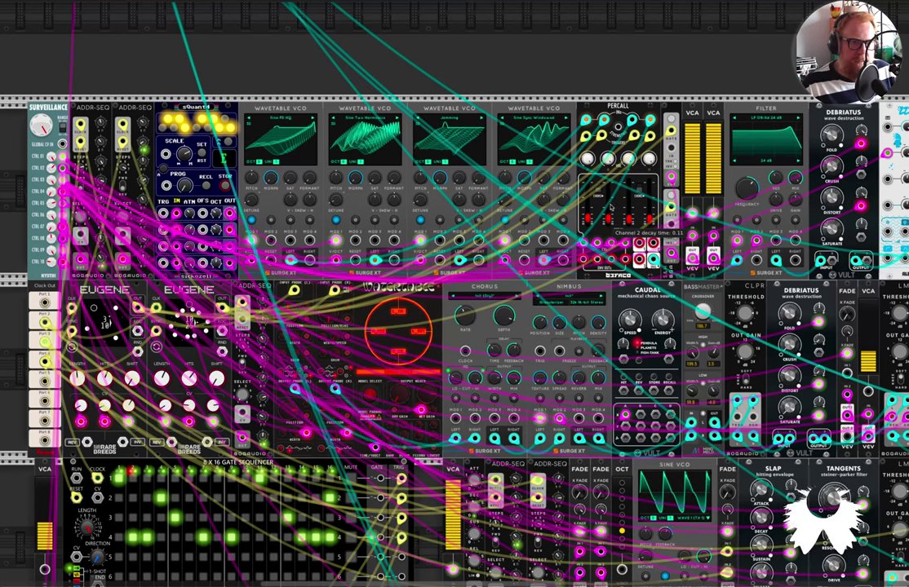
{"action": "scroll", "coordinate": [612, 213], "scroll_direction": "right", "scroll_amount": 1}
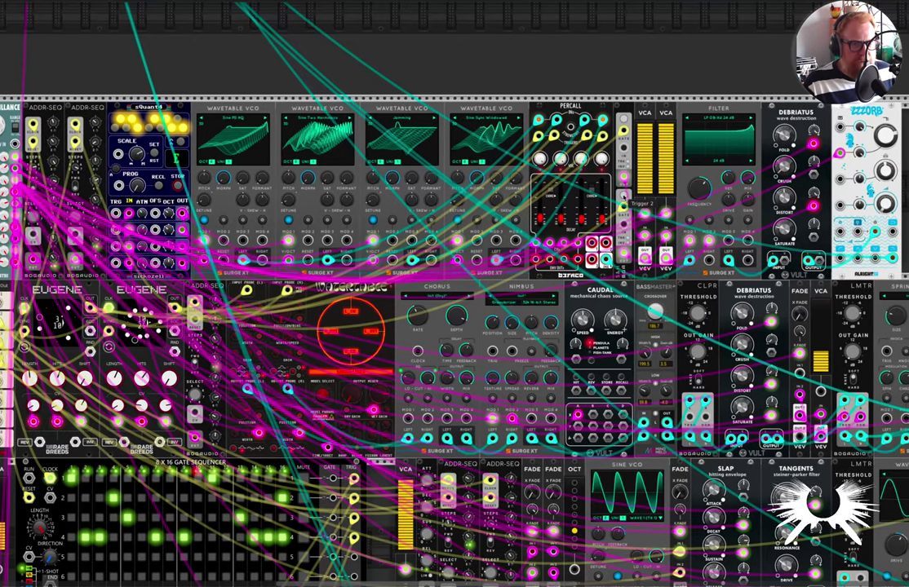
{"action": "scroll", "coordinate": [624, 197], "scroll_direction": "left", "scroll_amount": 3}
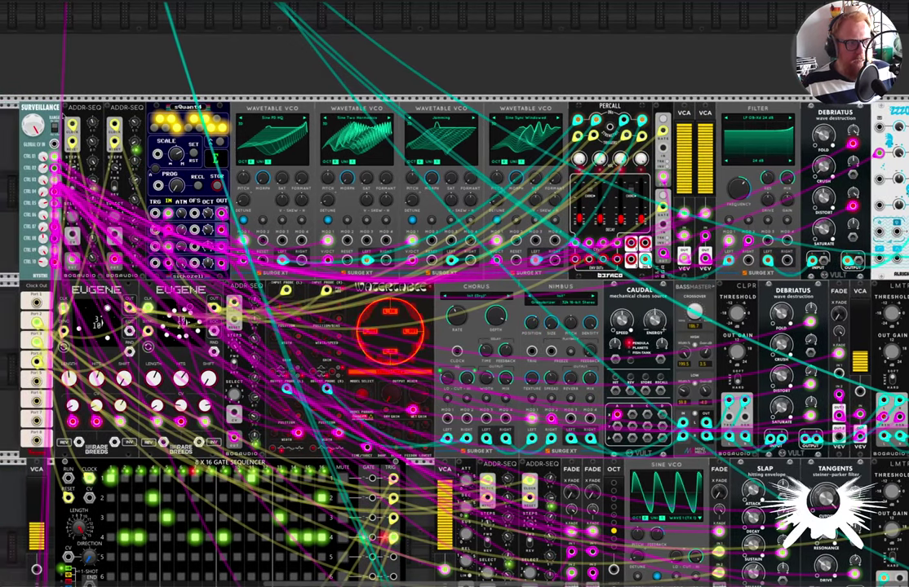
{"action": "mouse_move", "coordinate": [33, 125]}
{"action": "left_mouse_down"}
{"action": "mouse_move", "coordinate": [32, 366]}
{"action": "mouse_move", "coordinate": [33, 125]}
{"action": "left_mouse_up"}
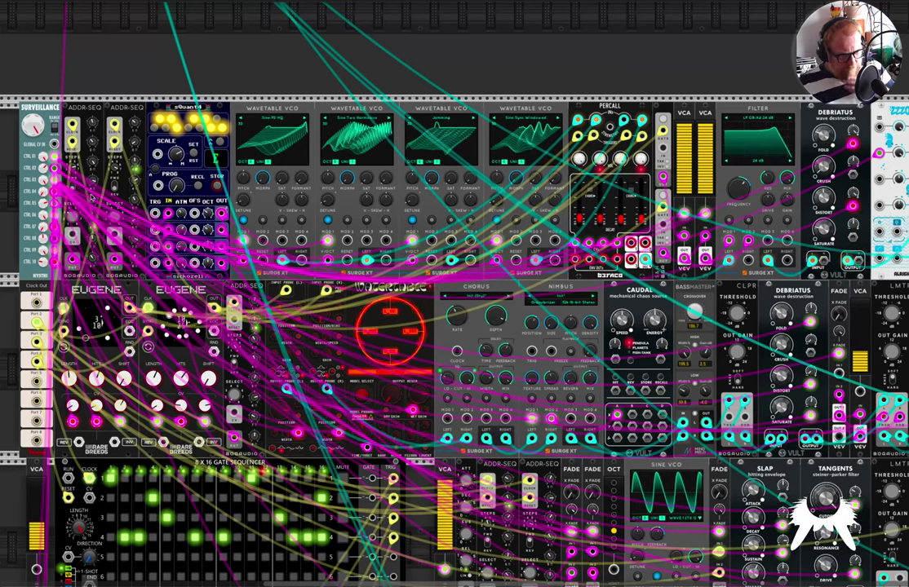
- Look over the Zzzorb and effects modules, and the drum row with its mixer, Filter and Debriatus
{"action": "mouse_move", "coordinate": [92, 239]}
{"action": "scroll", "coordinate": [92, 238], "scroll_direction": "left", "scroll_amount": 1}
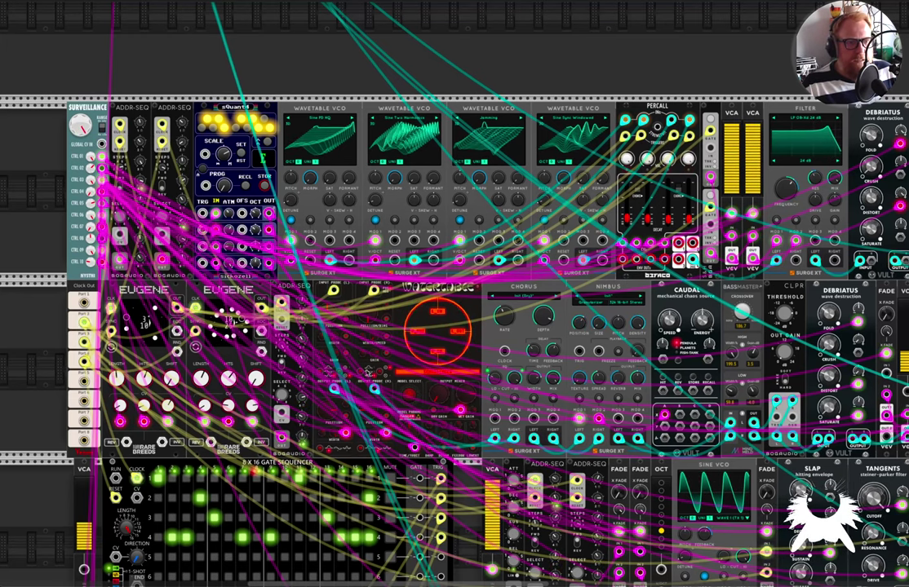
{"action": "scroll", "coordinate": [487, 377], "scroll_direction": "right", "scroll_amount": 4}
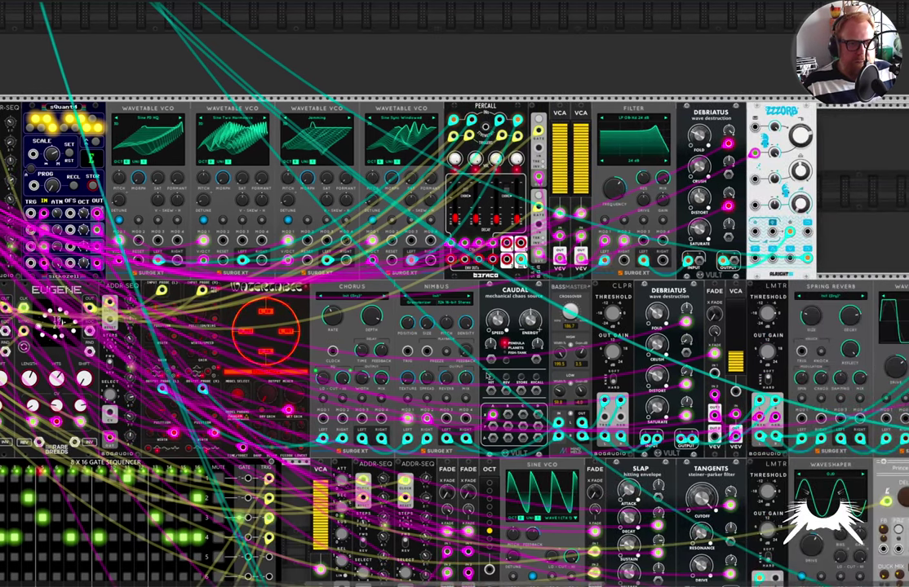
{"action": "scroll", "coordinate": [485, 397], "scroll_direction": "down", "scroll_amount": 1}
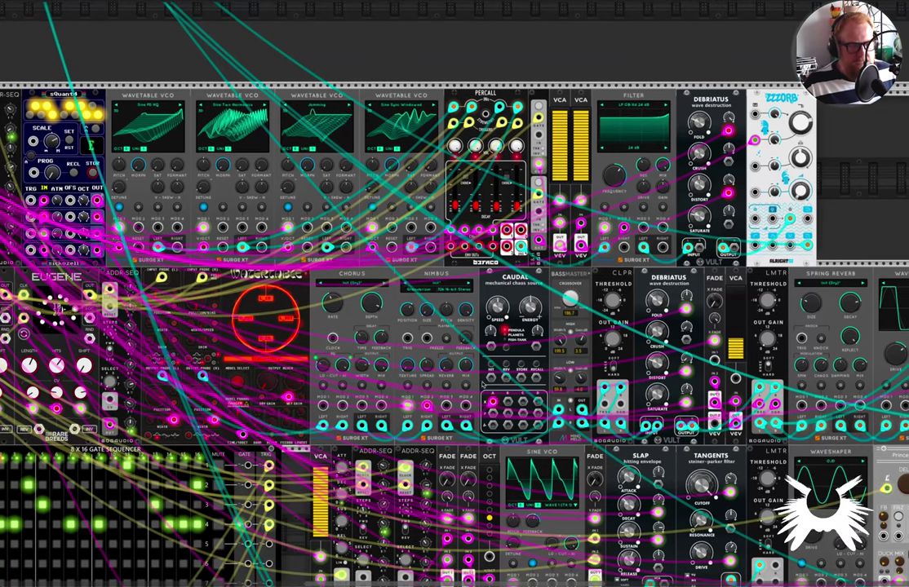
{"action": "scroll", "coordinate": [485, 384], "scroll_direction": "down", "scroll_amount": 6}
{"action": "scroll", "coordinate": [457, 377], "scroll_direction": "left", "scroll_amount": 3}
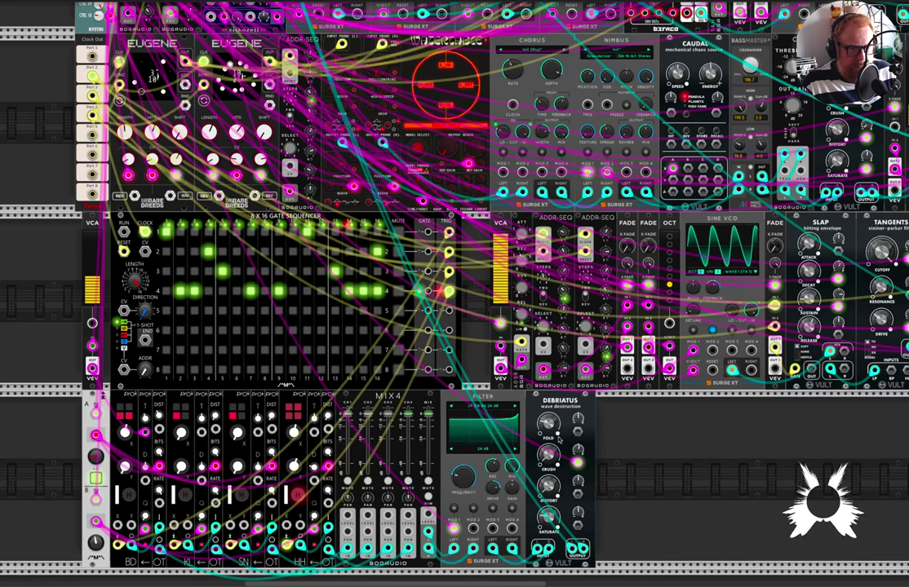
{"action": "mouse_move", "coordinate": [431, 473]}
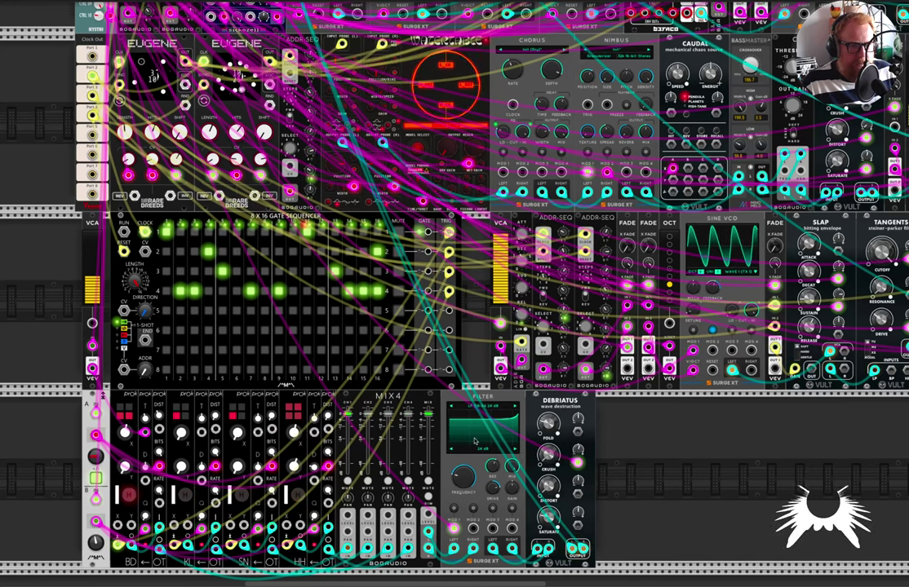
{"action": "scroll", "coordinate": [659, 422], "scroll_direction": "right", "scroll_amount": 3}
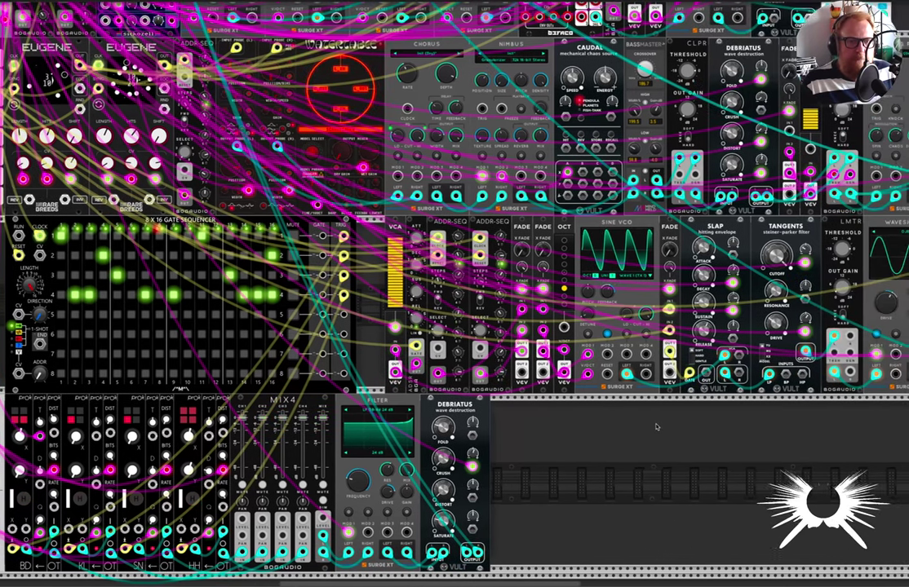
- Examine the Sine VCO voice with its Fade, Slap, Tangents and Waveshaper modules
{"action": "scroll", "coordinate": [654, 428], "scroll_direction": "up", "scroll_amount": 1}
{"action": "scroll", "coordinate": [558, 426], "scroll_direction": "up", "scroll_amount": 2}
{"action": "scroll", "coordinate": [559, 426], "scroll_direction": "left", "scroll_amount": 1}
{"action": "scroll", "coordinate": [560, 425], "scroll_direction": "right", "scroll_amount": 1}
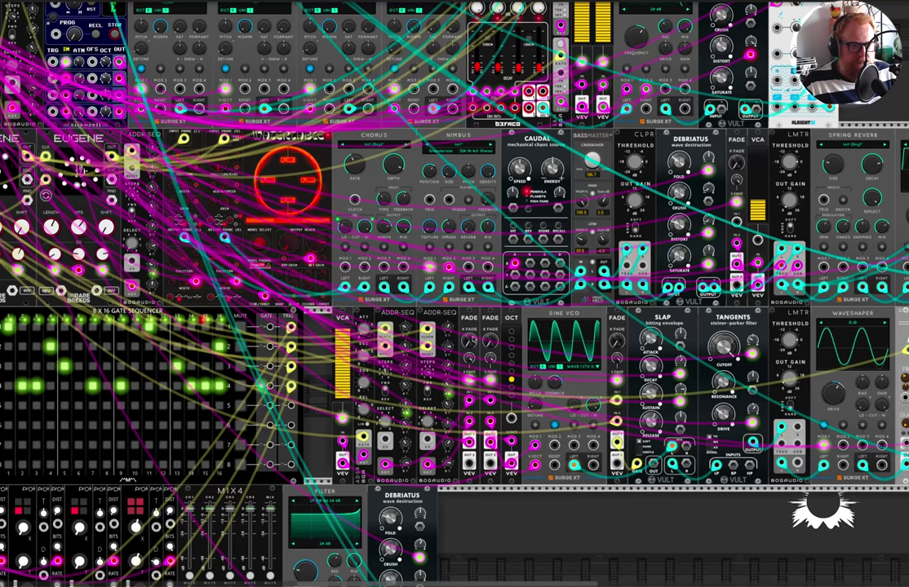
{"action": "mouse_move", "coordinate": [469, 344]}
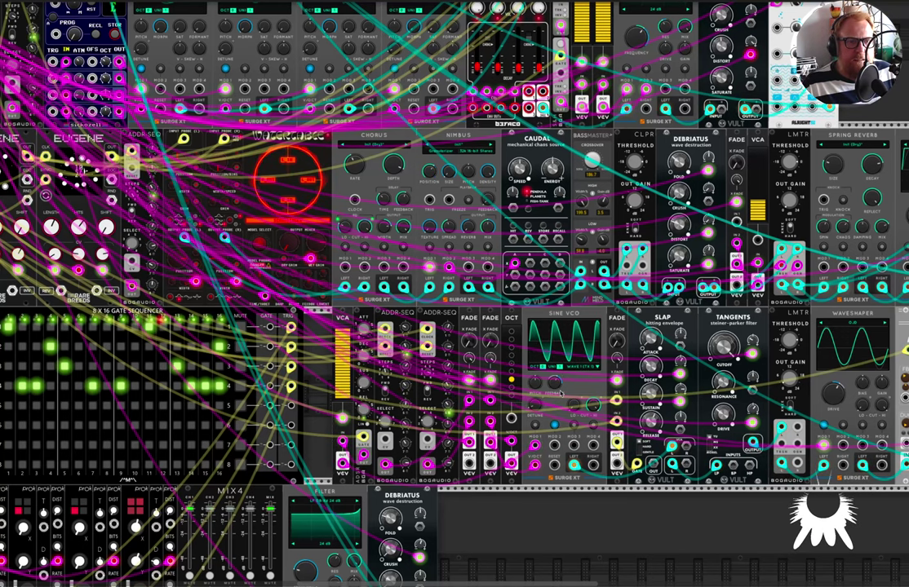
{"action": "scroll", "coordinate": [471, 344], "scroll_direction": "right", "scroll_amount": 2}
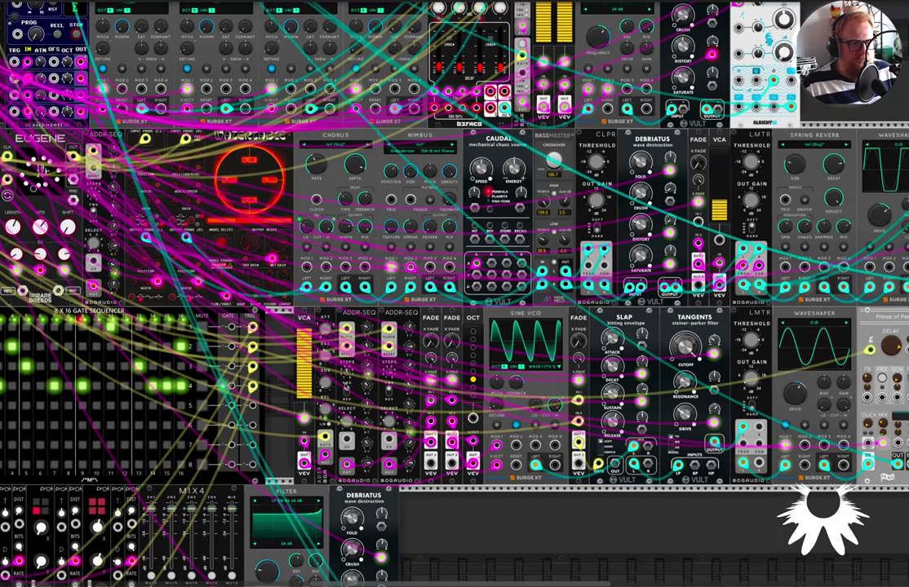
- Examine the Waveshaper and Prince of Perception modules, the effects row and the layout of the complete patch
{"action": "scroll", "coordinate": [546, 384], "scroll_direction": "right", "scroll_amount": 3}
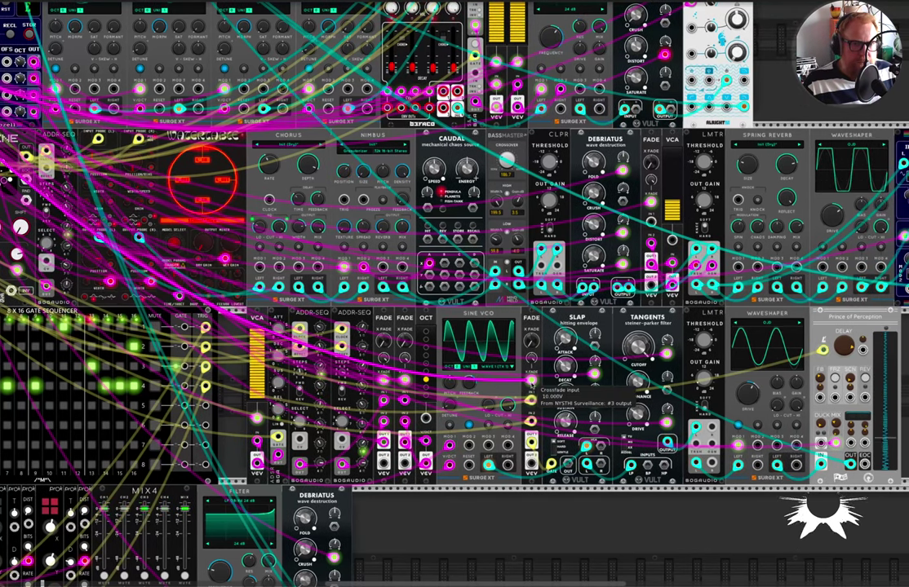
{"action": "scroll", "coordinate": [531, 382], "scroll_direction": "right", "scroll_amount": 1}
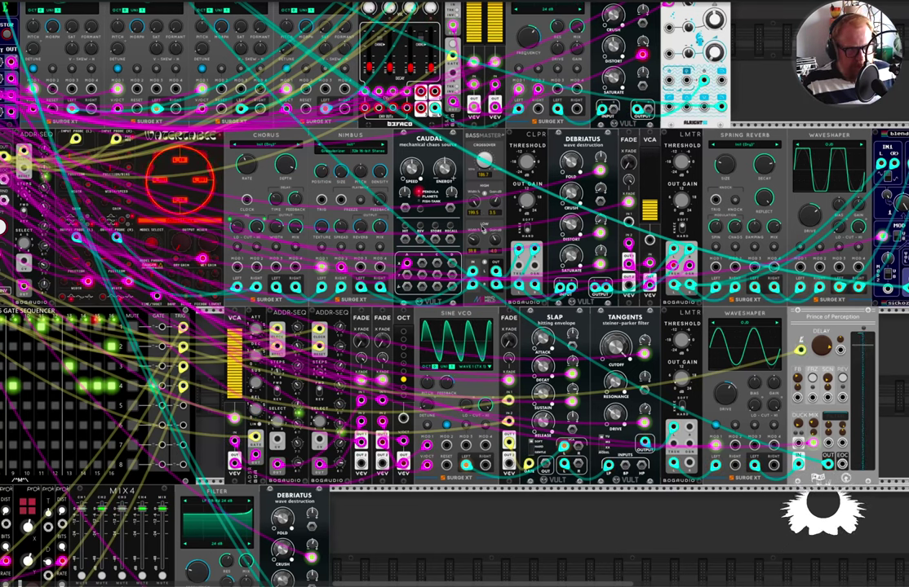
{"action": "scroll", "coordinate": [490, 237], "scroll_direction": "down", "scroll_amount": 4}
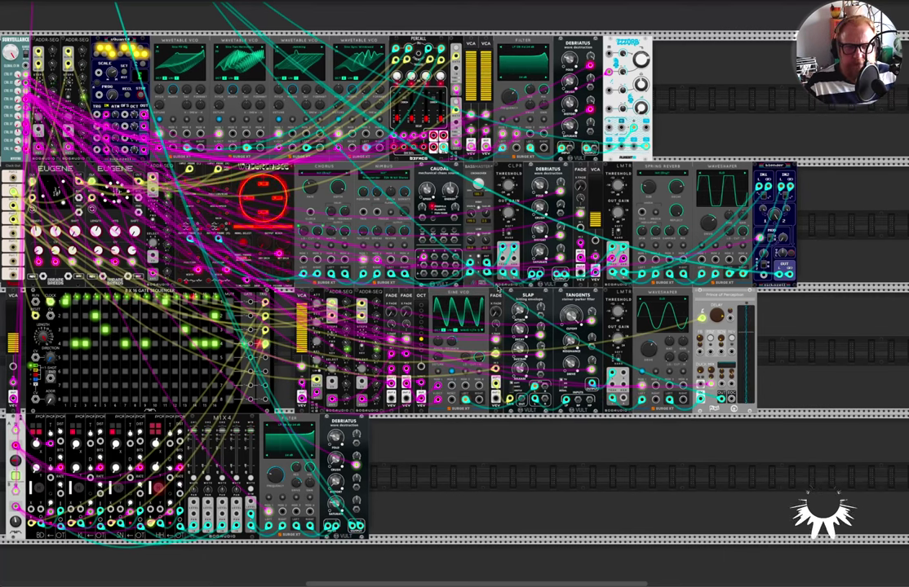
{"action": "scroll", "coordinate": [449, 291], "scroll_direction": "left", "scroll_amount": 2}
{"action": "scroll", "coordinate": [449, 292], "scroll_direction": "up", "scroll_amount": 1}
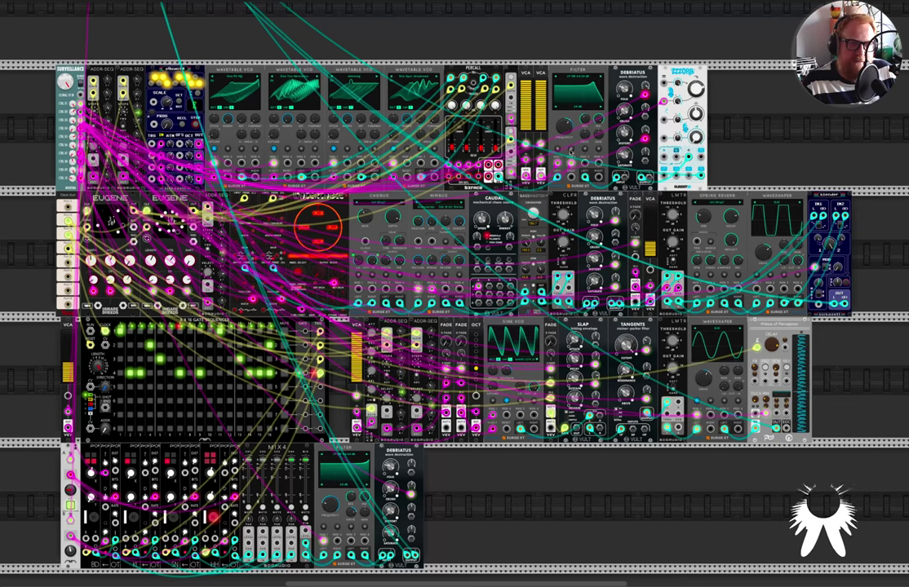
{"action": "scroll", "coordinate": [531, 166], "scroll_direction": "up", "scroll_amount": 1}
{"action": "scroll", "coordinate": [526, 165], "scroll_direction": "down", "scroll_amount": 1}
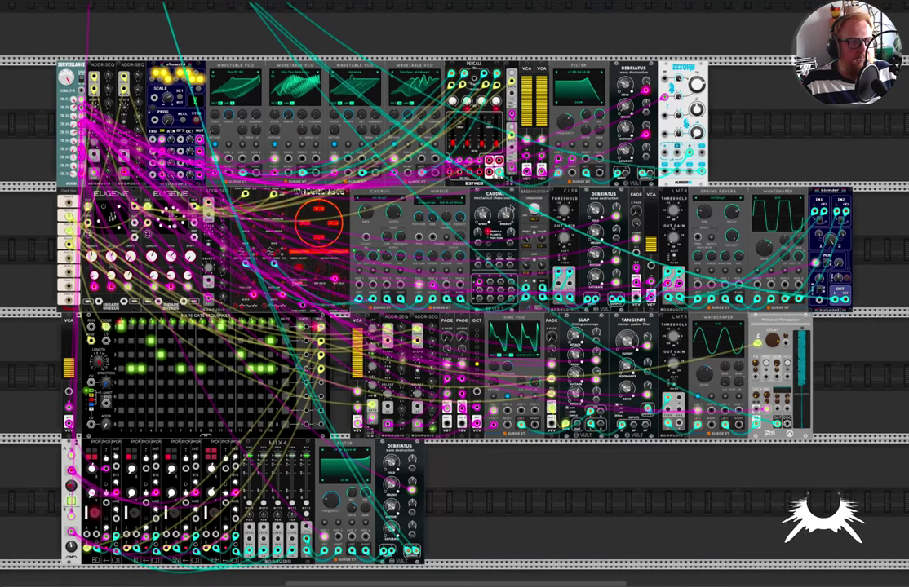
{"action": "mouse_move", "coordinate": [567, 215]}
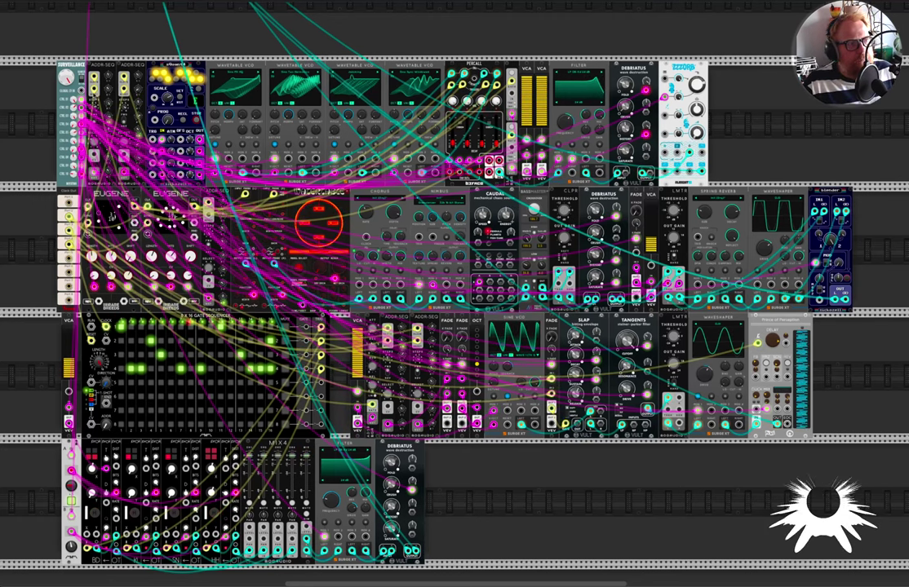
- Turn Surveillance's global attenuverter down to its minimum
{"action": "scroll", "coordinate": [67, 147], "scroll_direction": "up", "scroll_amount": 3}
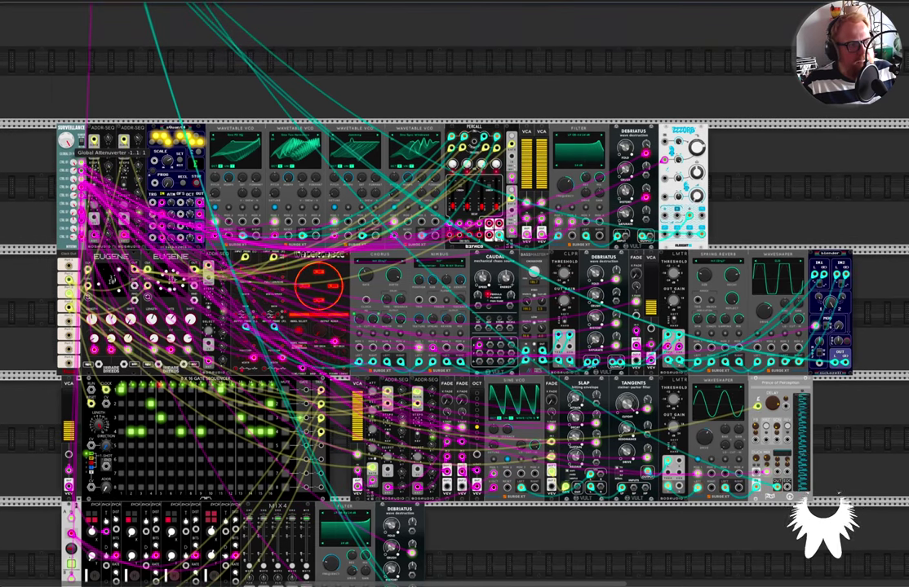
{"action": "left_click_drag", "start_coordinate": [67, 141], "coordinate": [67, 269]}
{"action": "left_click_drag", "start_coordinate": [66, 171], "coordinate": [67, 188]}
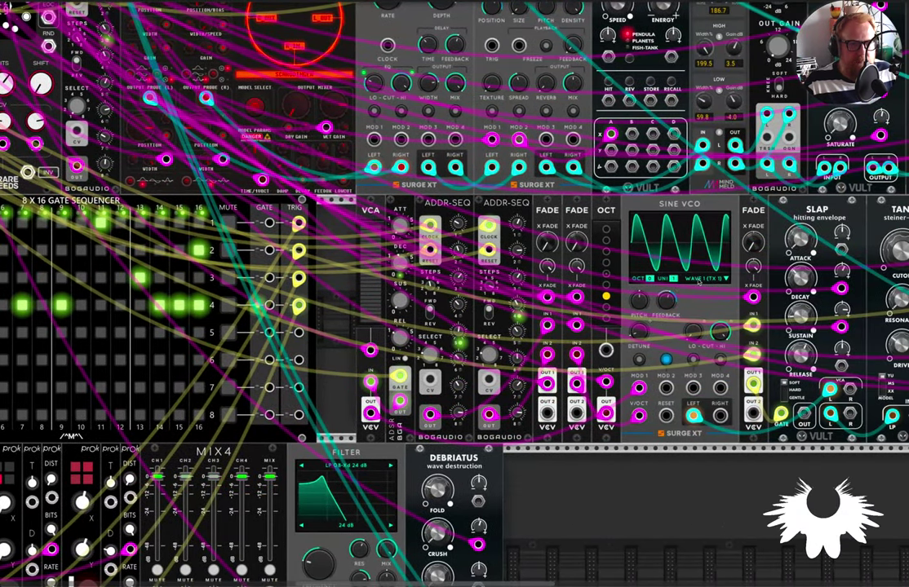
- Look over the sequencer, voice, effects and drum rows and the mixer to compare how the modulated modules respond
{"action": "scroll", "coordinate": [641, 259], "scroll_direction": "down", "scroll_amount": 5}
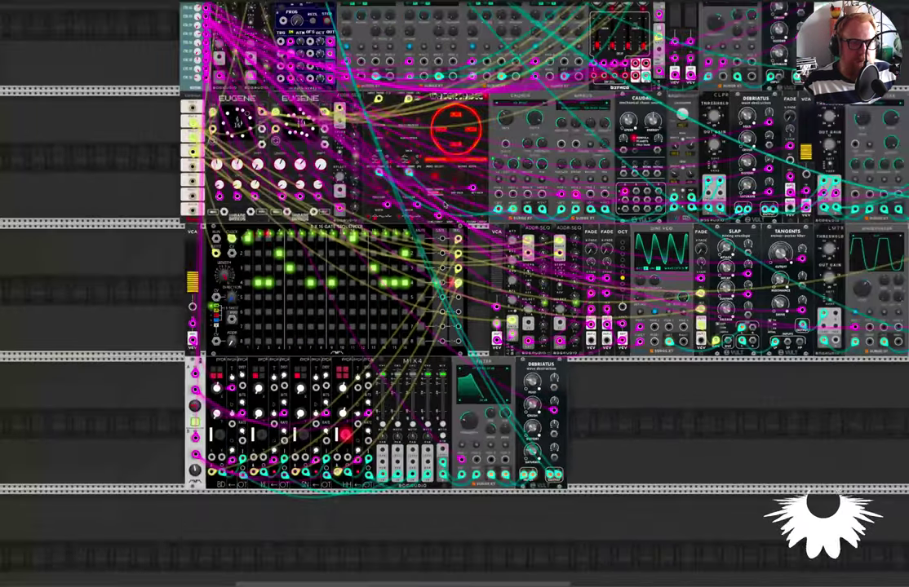
{"action": "scroll", "coordinate": [641, 259], "scroll_direction": "up", "scroll_amount": 5}
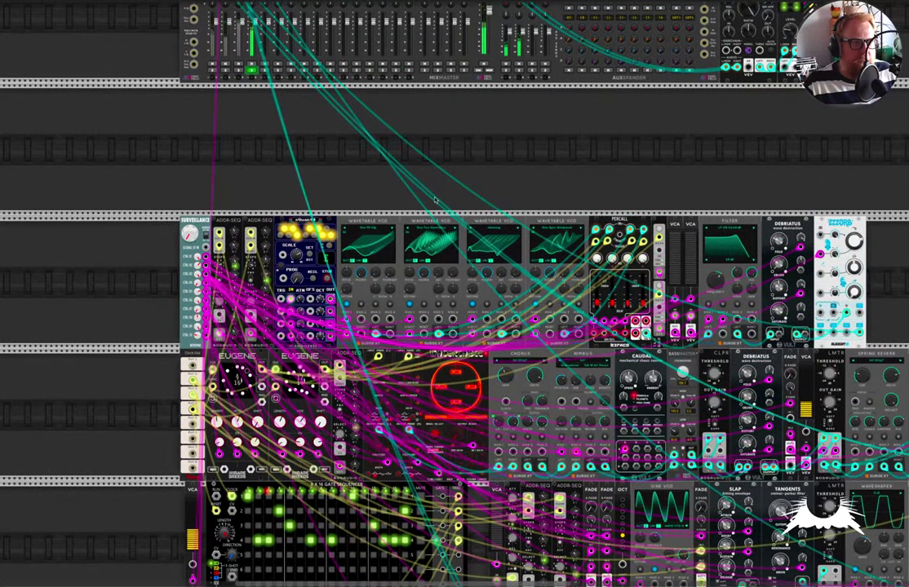
{"action": "scroll", "coordinate": [500, 204], "scroll_direction": "down", "scroll_amount": 5}
{"action": "scroll", "coordinate": [499, 203], "scroll_direction": "up", "scroll_amount": 3}
{"action": "scroll", "coordinate": [454, 294], "scroll_direction": "up", "scroll_amount": 3}
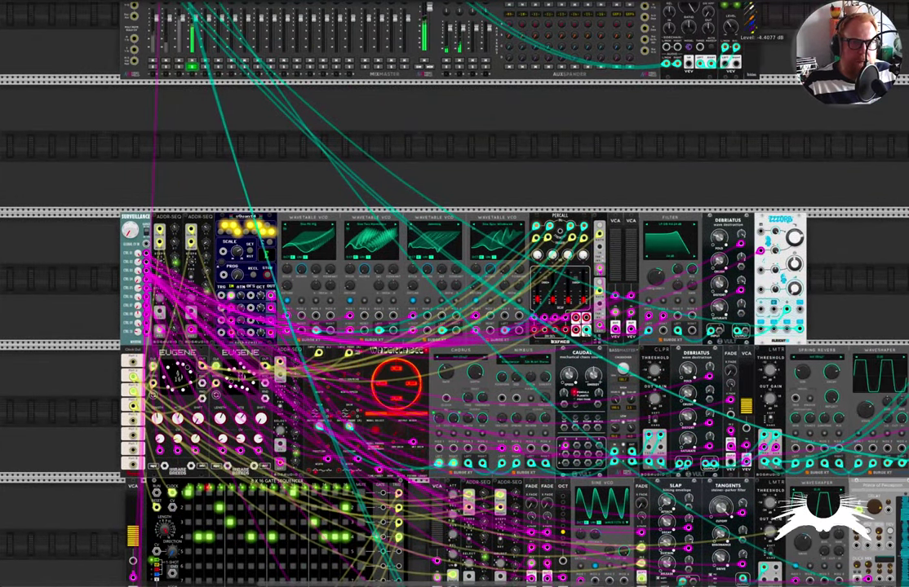
{"action": "scroll", "coordinate": [454, 293], "scroll_direction": "down", "scroll_amount": 5}
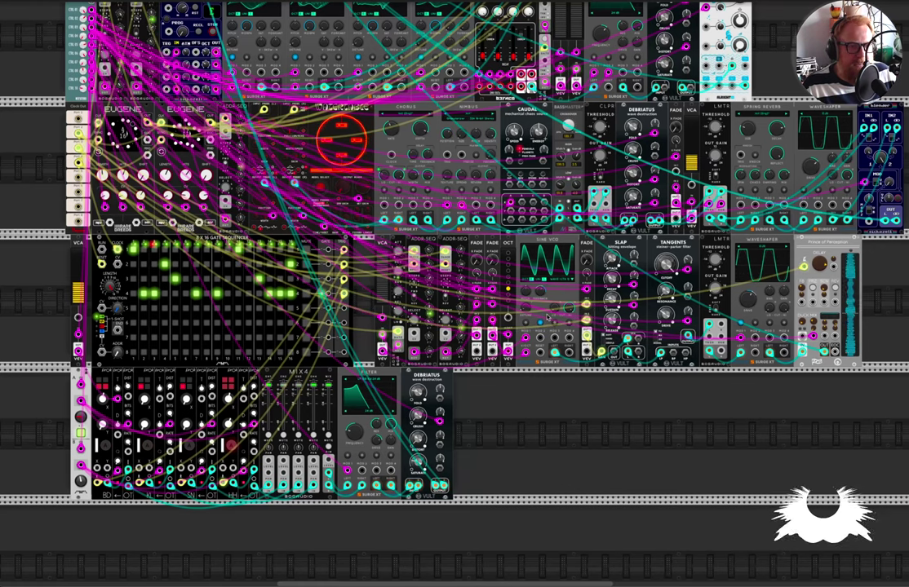
{"action": "scroll", "coordinate": [345, 223], "scroll_direction": "up", "scroll_amount": 3}
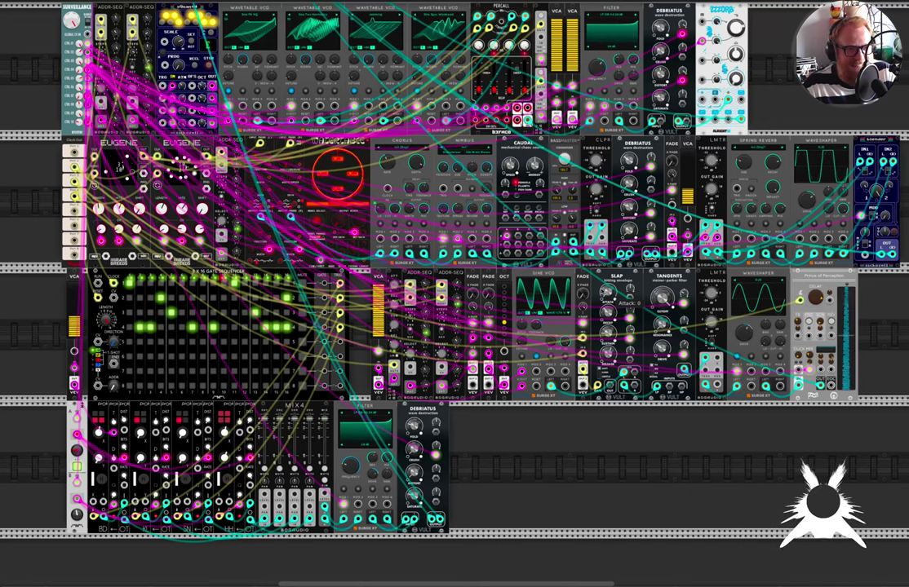
{"action": "scroll", "coordinate": [395, 253], "scroll_direction": "up", "scroll_amount": 3}
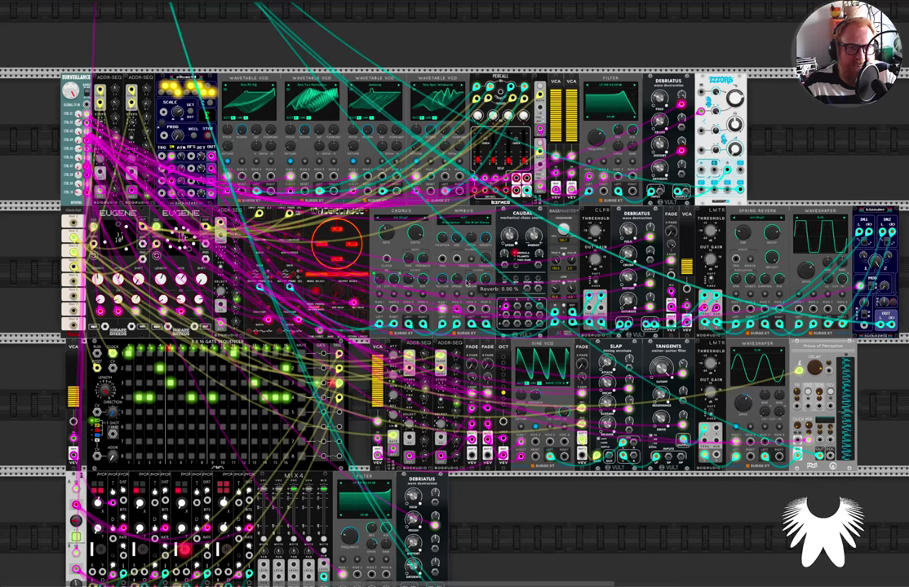
- Solo the second channel on MixMaster and turn Surveillance's global attenuverter down to its minimum
{"action": "scroll", "coordinate": [466, 281], "scroll_direction": "up", "scroll_amount": 5}
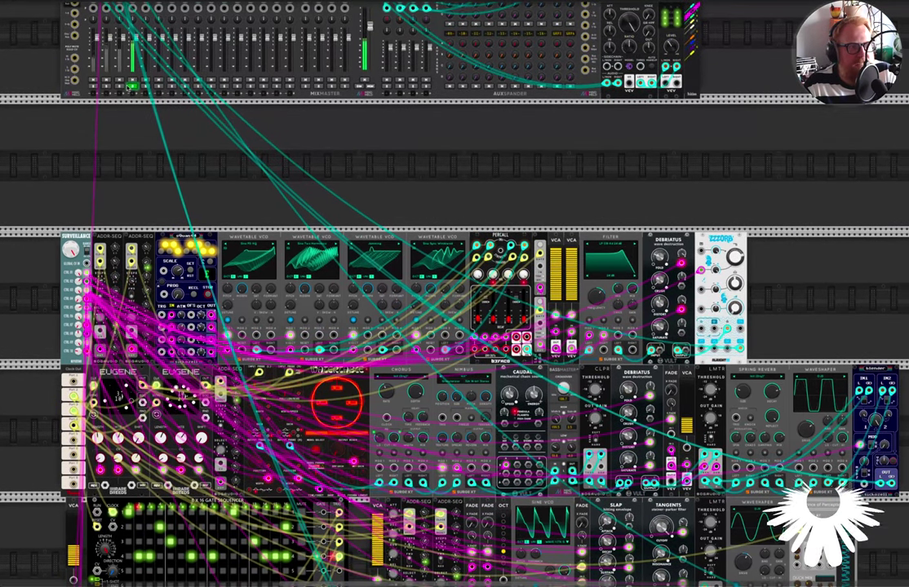
{"action": "left_click", "coordinate": [106, 86]}
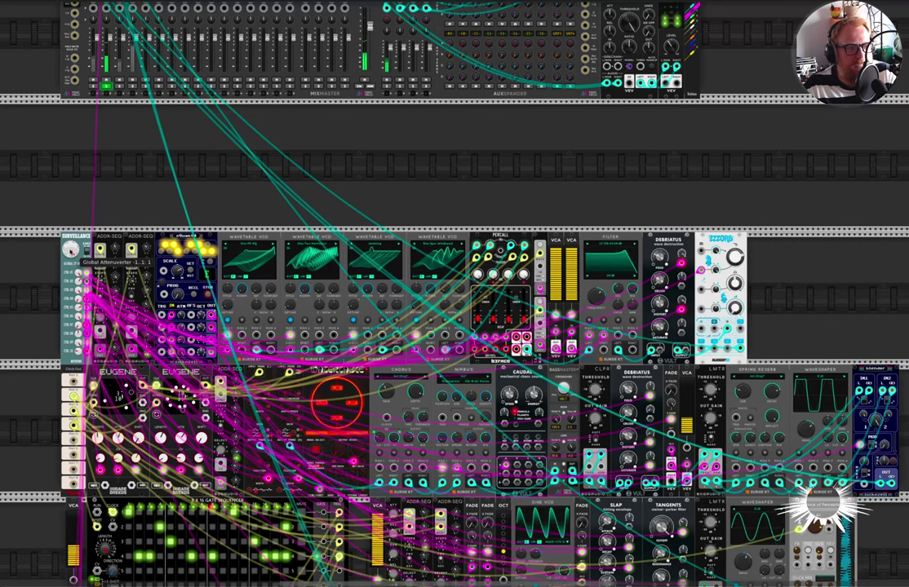
{"action": "left_click_drag", "start_coordinate": [71, 252], "coordinate": [71, 526]}
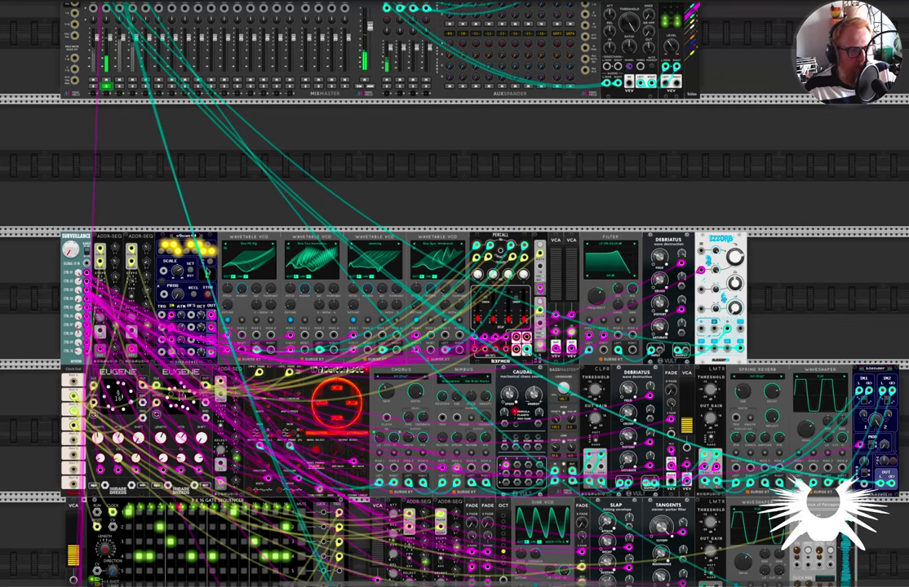
- Sweep Surveillance's global attenuverter up to 1 and back down to its minimum with the second channel soloed
{"action": "scroll", "coordinate": [455, 294], "scroll_direction": "up", "scroll_amount": 5}
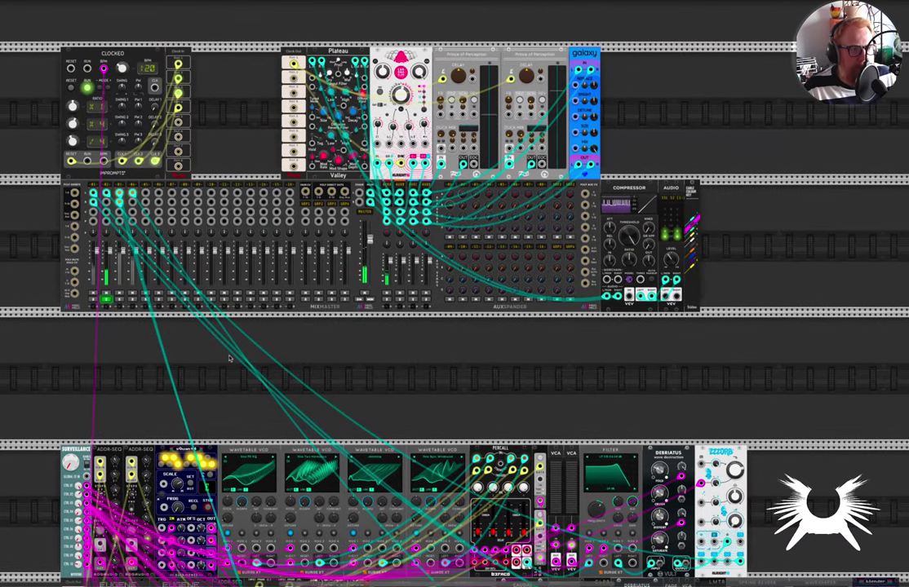
{"action": "scroll", "coordinate": [395, 294], "scroll_direction": "down", "scroll_amount": 5}
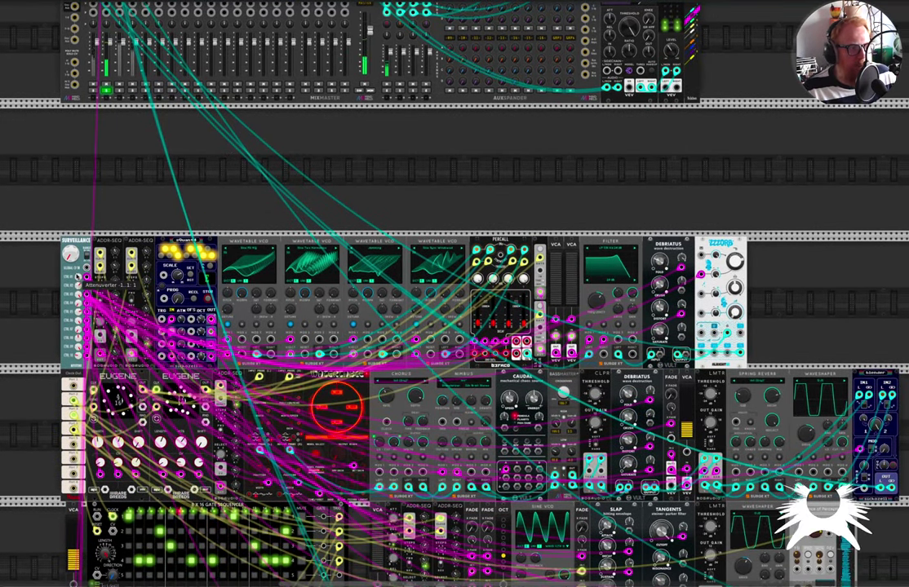
{"action": "mouse_move", "coordinate": [74, 254]}
{"action": "left_click_drag", "start_coordinate": [72, 254], "coordinate": [72, 124]}
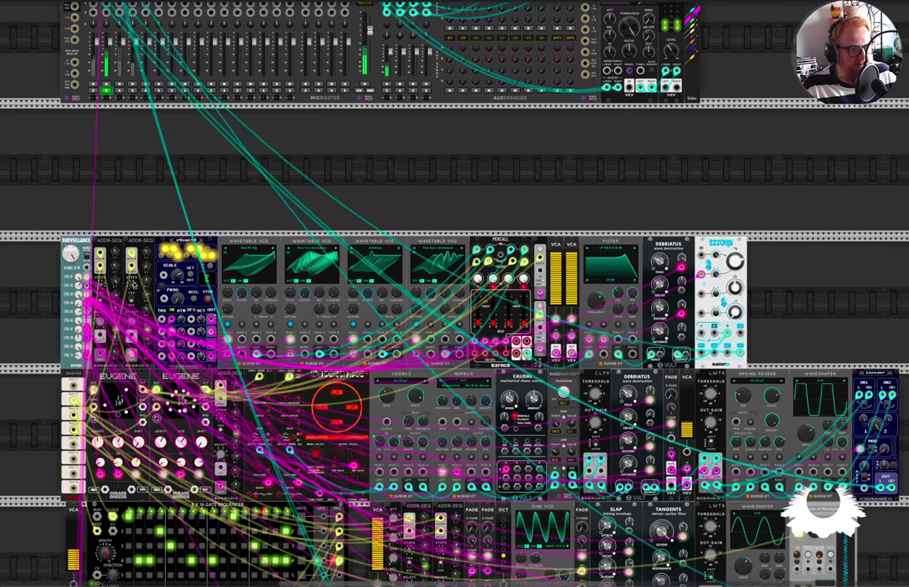
{"action": "mouse_move", "coordinate": [73, 254]}
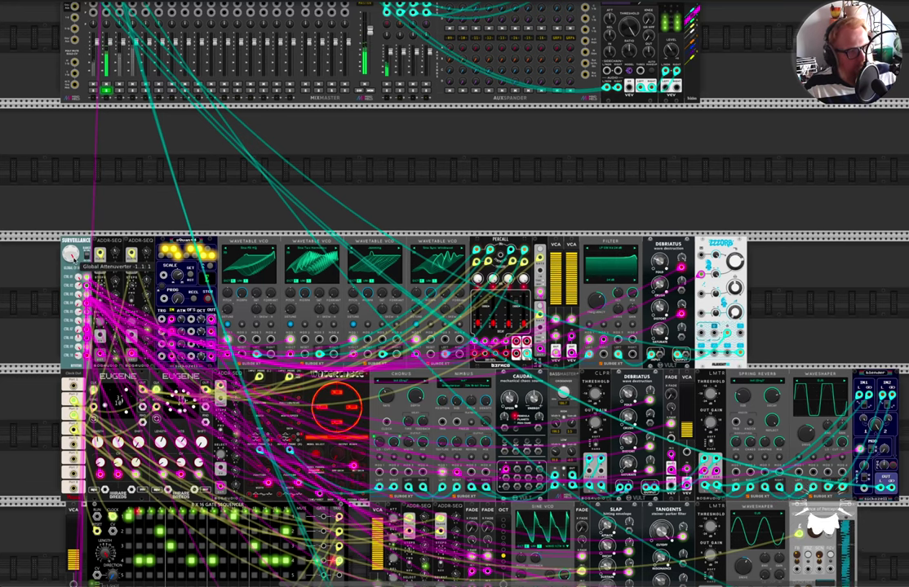
{"action": "mouse_move", "coordinate": [539, 315]}
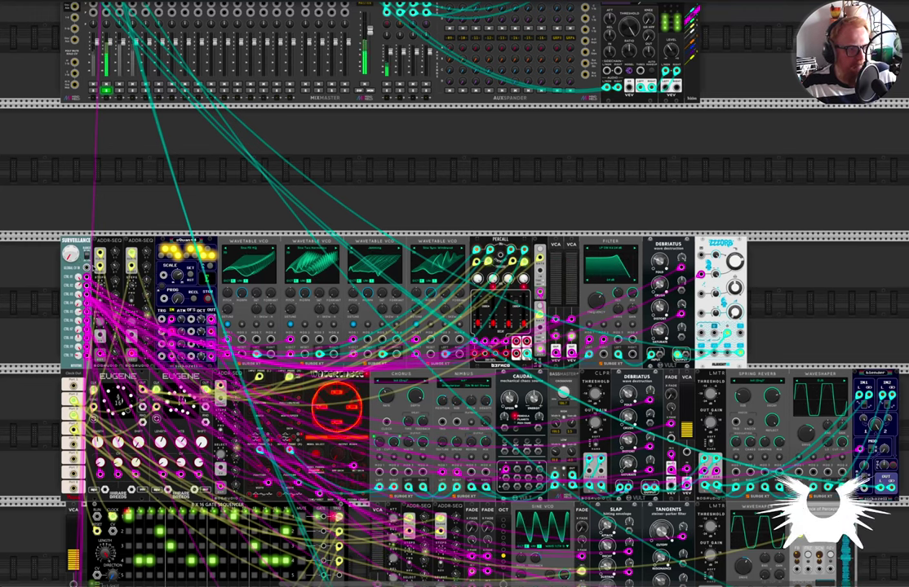
- Solo MixMaster's first channel and examine the Watertable module's input probes, output probes and gain controls
{"action": "mouse_move", "coordinate": [81, 280]}
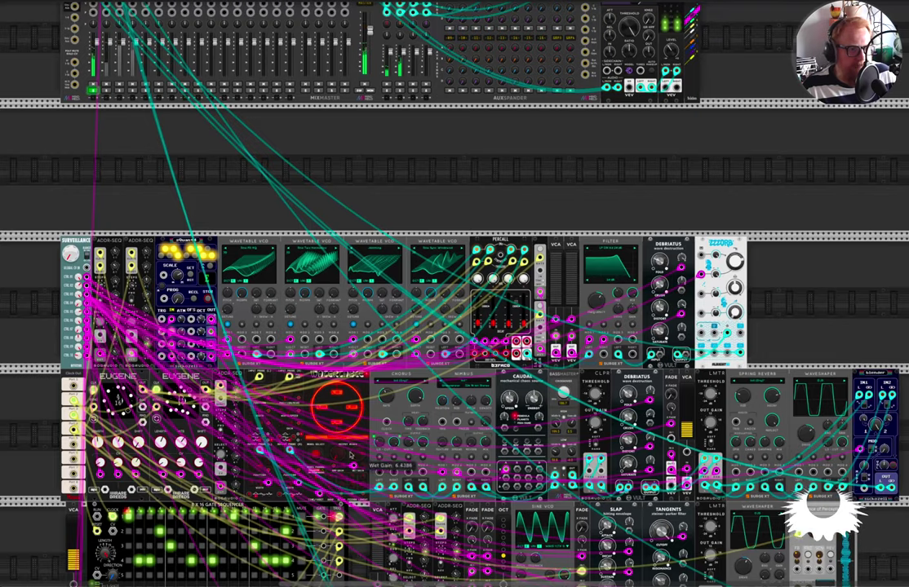
{"action": "scroll", "coordinate": [308, 433], "scroll_direction": "up", "scroll_amount": 5}
{"action": "scroll", "coordinate": [308, 434], "scroll_direction": "up", "scroll_amount": 2}
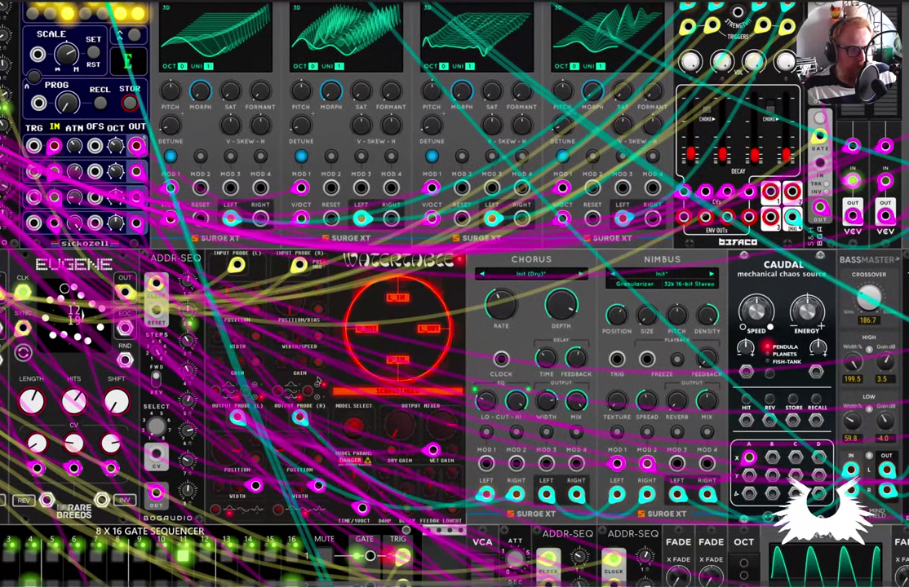
{"action": "scroll", "coordinate": [308, 434], "scroll_direction": "up", "scroll_amount": 4}
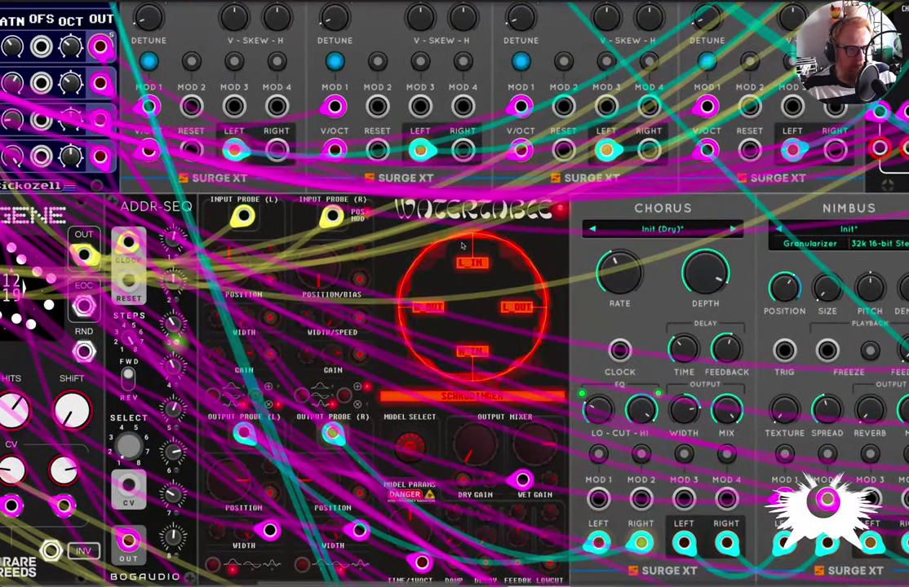
{"action": "scroll", "coordinate": [411, 329], "scroll_direction": "down", "scroll_amount": 5}
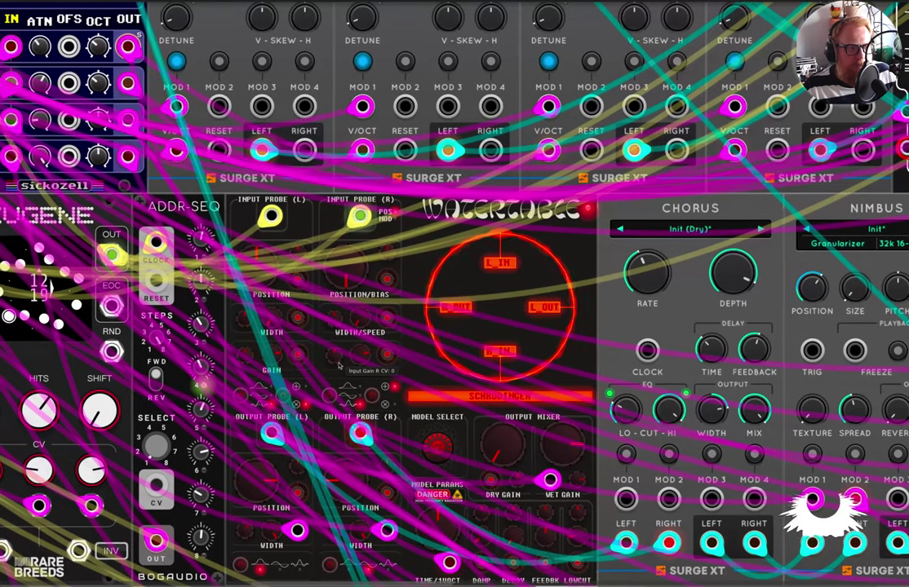
{"action": "scroll", "coordinate": [292, 361], "scroll_direction": "left", "scroll_amount": 2}
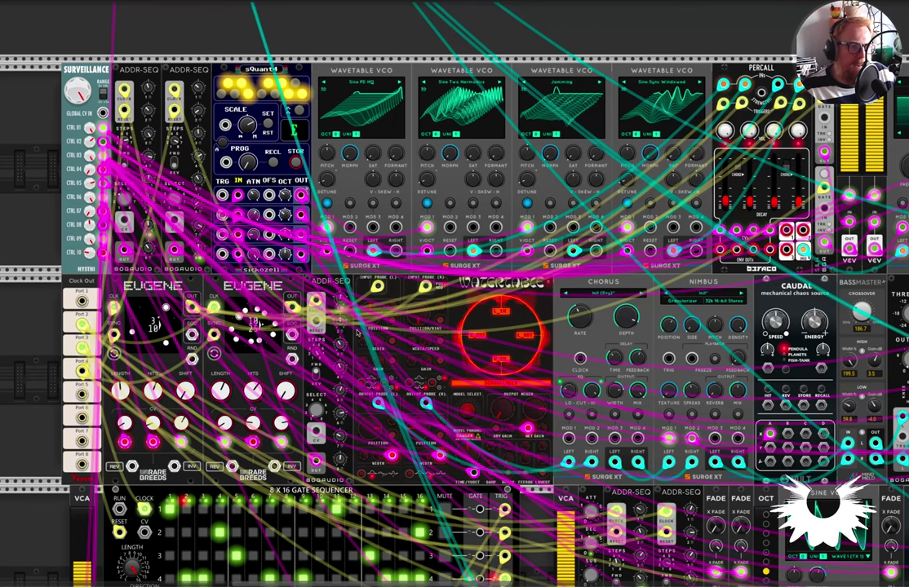
- Look over the whole patch again, from the mixer down to the drum row
{"action": "scroll", "coordinate": [351, 339], "scroll_direction": "down", "scroll_amount": 5}
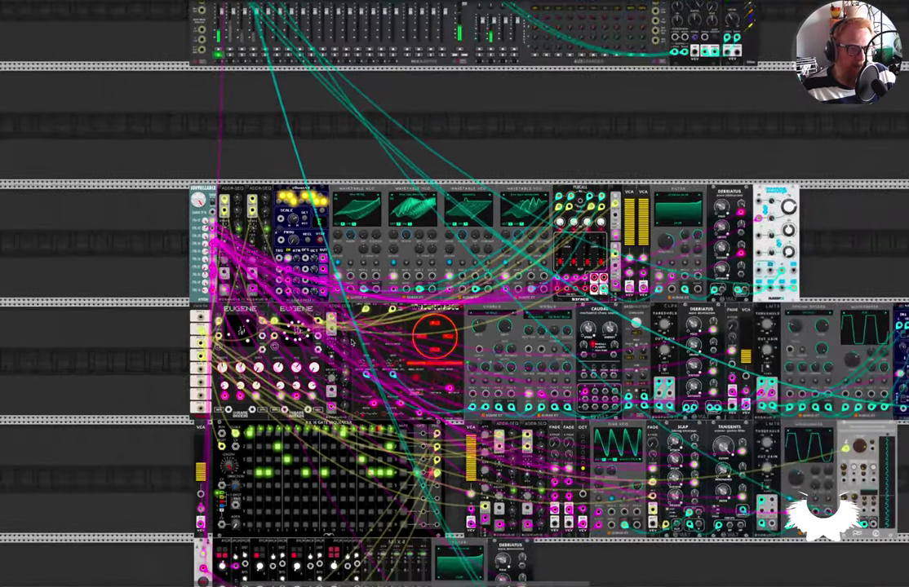
{"action": "scroll", "coordinate": [385, 382], "scroll_direction": "down", "scroll_amount": 1}
{"action": "scroll", "coordinate": [384, 383], "scroll_direction": "up", "scroll_amount": 3}
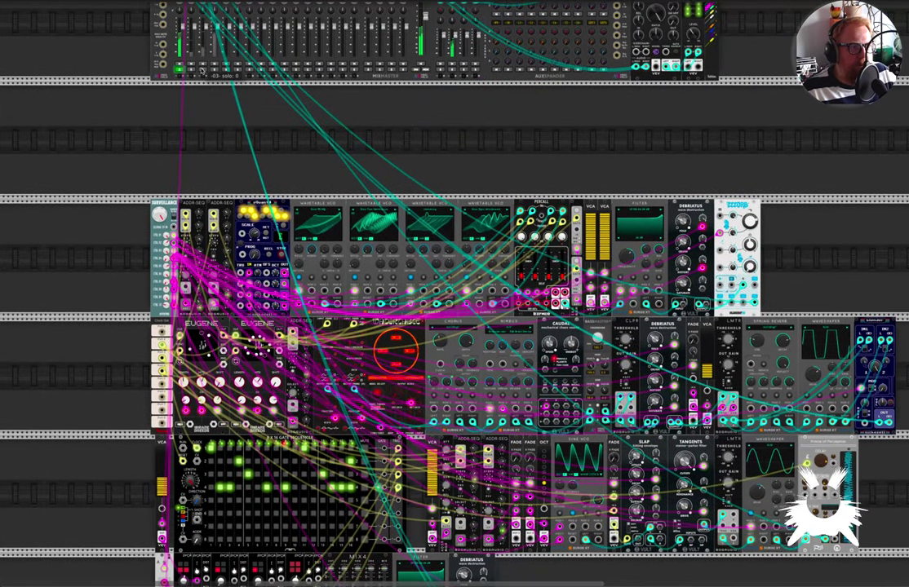
{"action": "scroll", "coordinate": [396, 294], "scroll_direction": "down", "scroll_amount": 3}
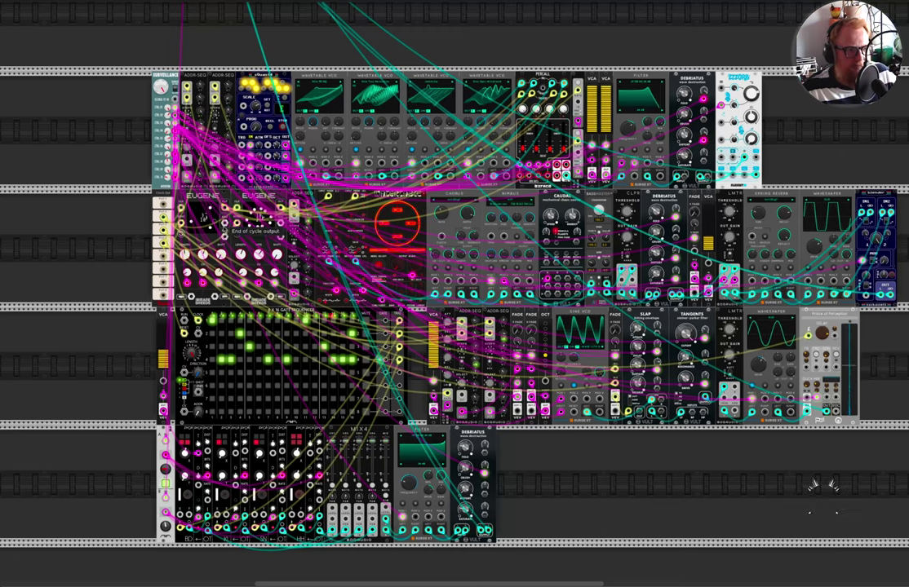
{"action": "scroll", "coordinate": [228, 237], "scroll_direction": "up", "scroll_amount": 5}
{"action": "scroll", "coordinate": [227, 238], "scroll_direction": "down", "scroll_amount": 4}
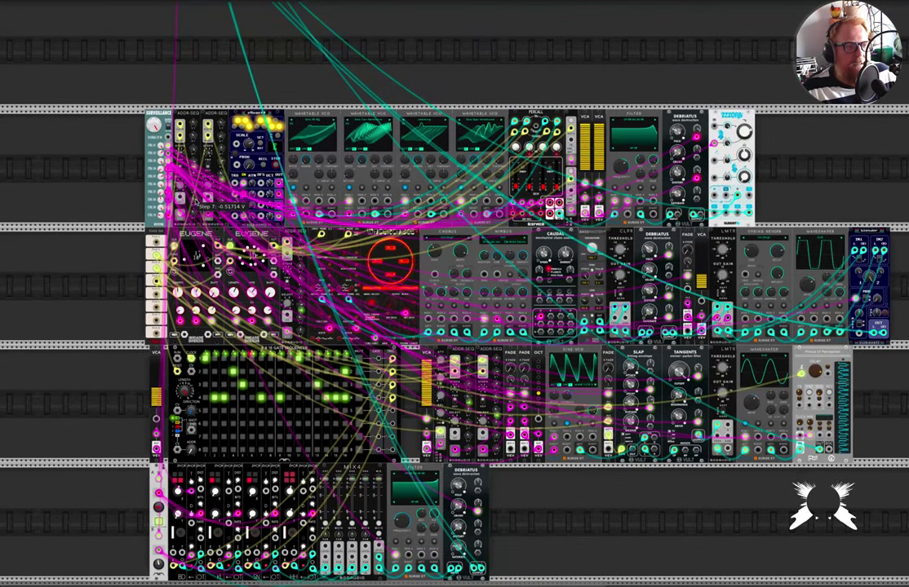
- Unsolo MixMaster's third channel, then sweep Surveillance's global attenuverter down to about -0.28 and back up to its maximum
{"action": "scroll", "coordinate": [186, 152], "scroll_direction": "up", "scroll_amount": 3}
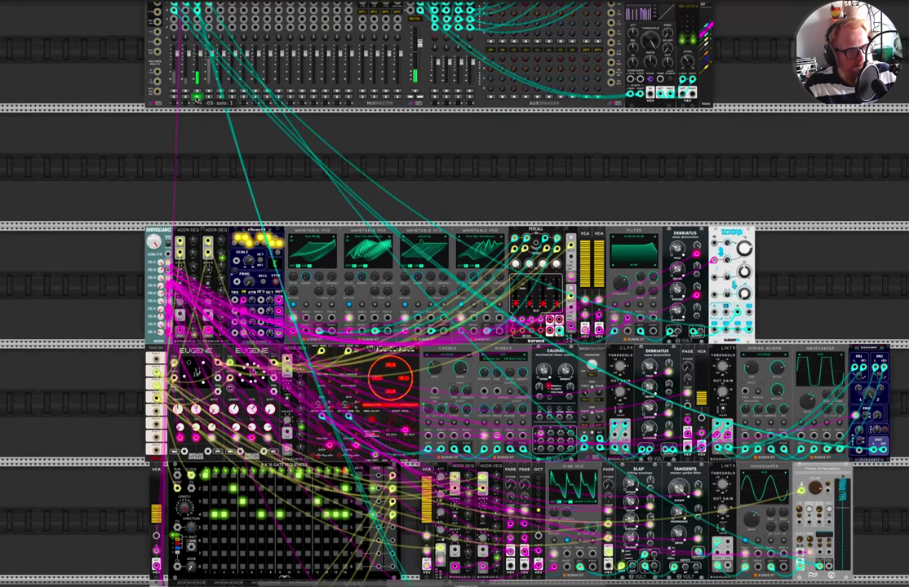
{"action": "left_click", "coordinate": [197, 97]}
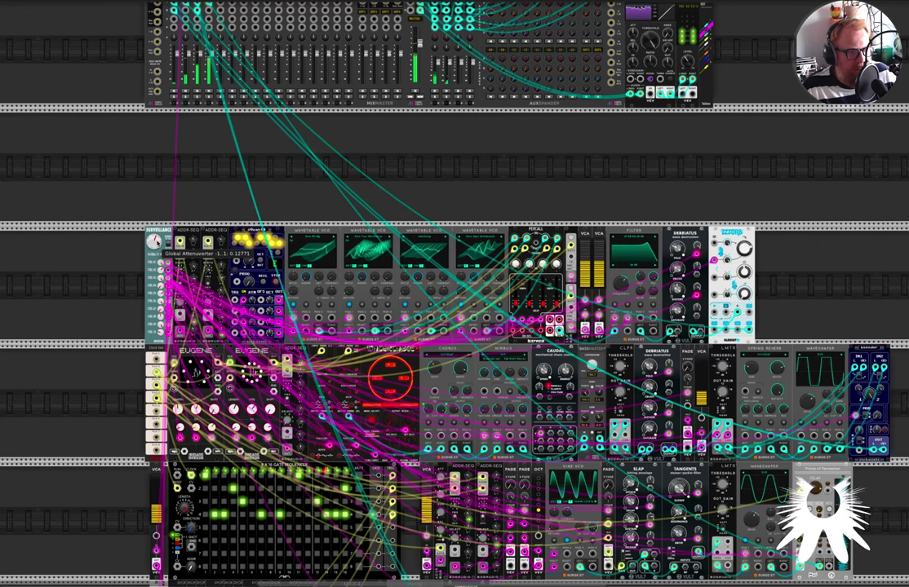
{"action": "left_click_drag", "start_coordinate": [157, 242], "coordinate": [157, 277]}
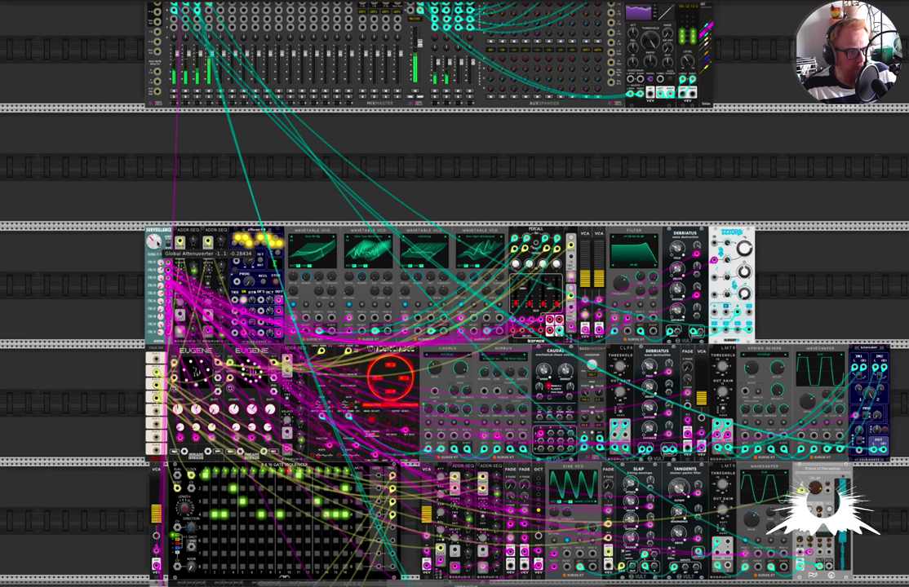
{"action": "left_click_drag", "start_coordinate": [154, 242], "coordinate": [154, 242]}
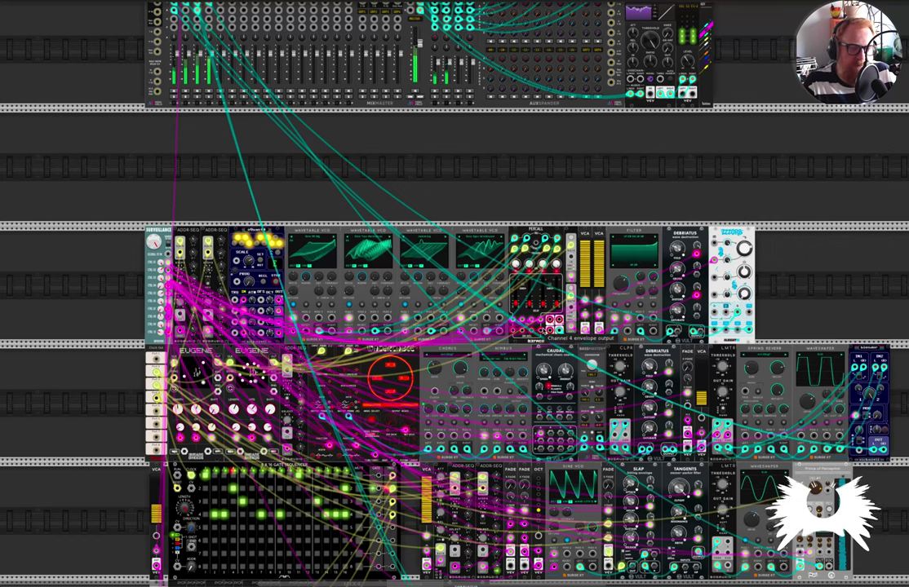
- Turn Surveillance's global attenuverter down to -1 with all channels playing and check MixMaster's master level
{"action": "scroll", "coordinate": [540, 237], "scroll_direction": "down", "scroll_amount": 3}
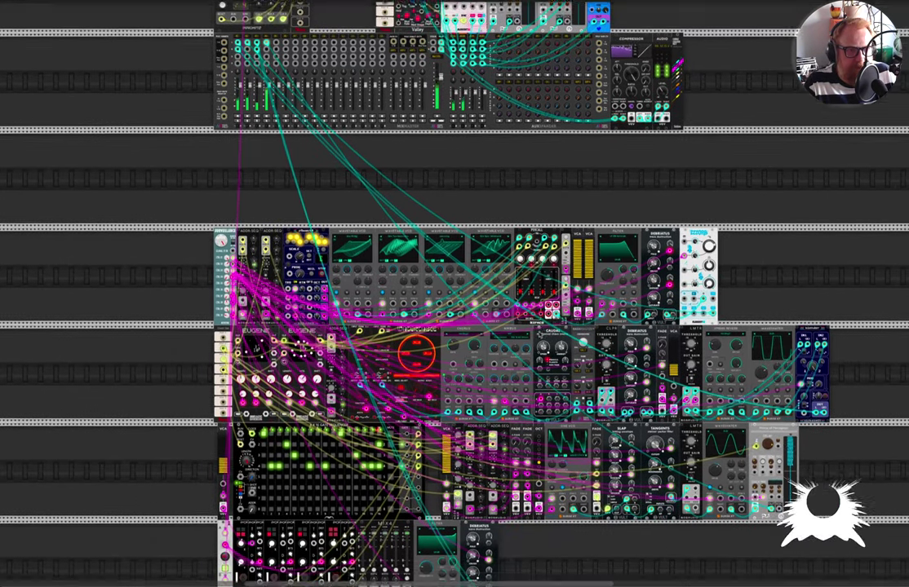
{"action": "scroll", "coordinate": [539, 334], "scroll_direction": "down", "scroll_amount": 2}
{"action": "scroll", "coordinate": [540, 335], "scroll_direction": "right", "scroll_amount": 1}
{"action": "scroll", "coordinate": [540, 334], "scroll_direction": "right", "scroll_amount": 1}
{"action": "scroll", "coordinate": [540, 335], "scroll_direction": "right", "scroll_amount": 1}
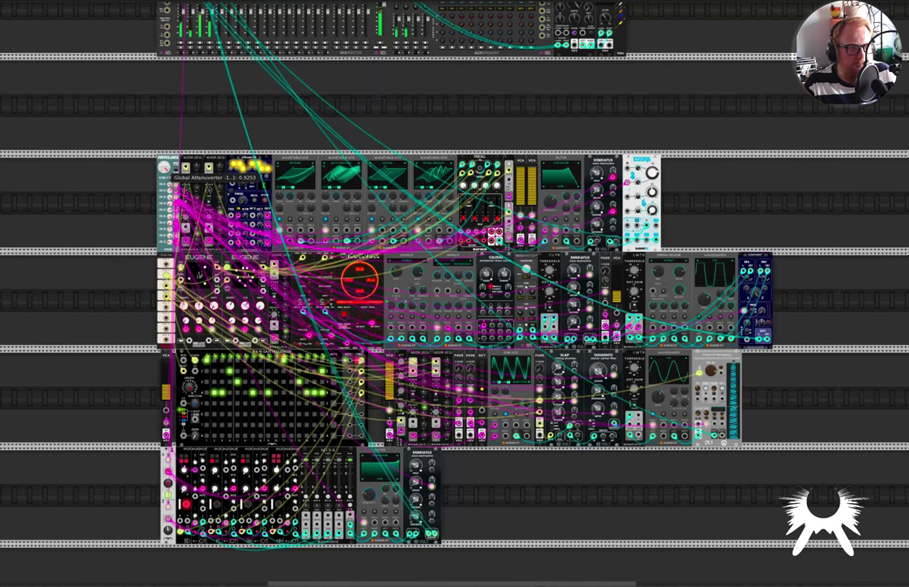
{"action": "left_click_drag", "start_coordinate": [163, 167], "coordinate": [163, 252]}
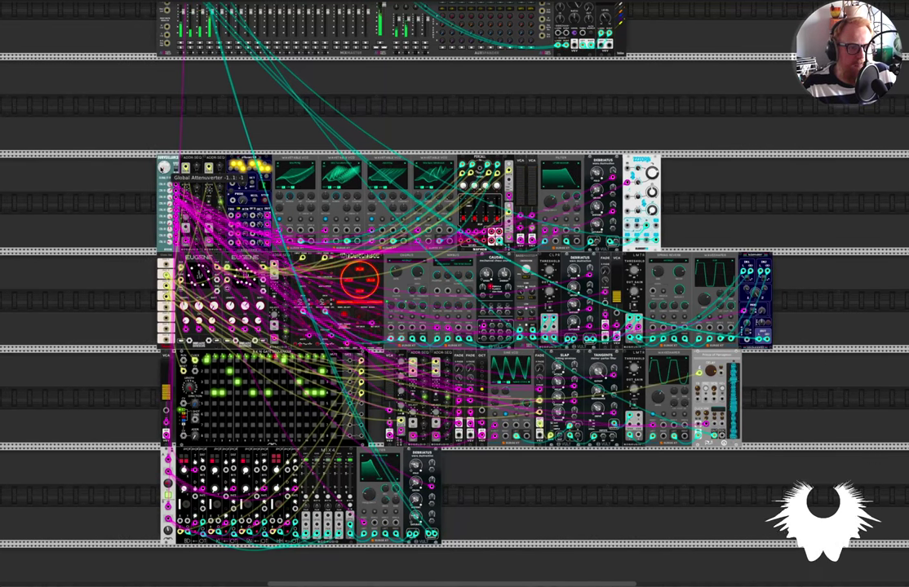
{"action": "scroll", "coordinate": [334, 130], "scroll_direction": "up", "scroll_amount": 3}
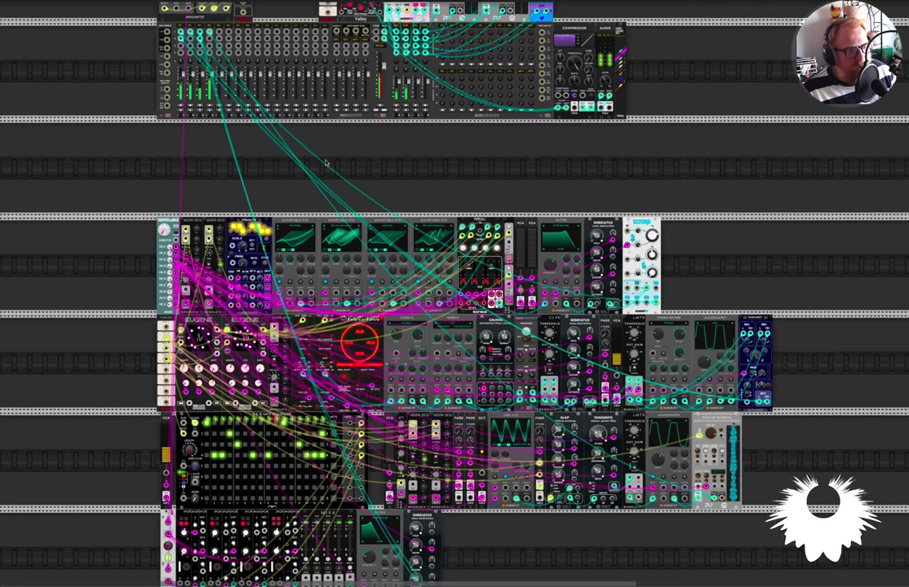
{"action": "mouse_move", "coordinate": [384, 67]}
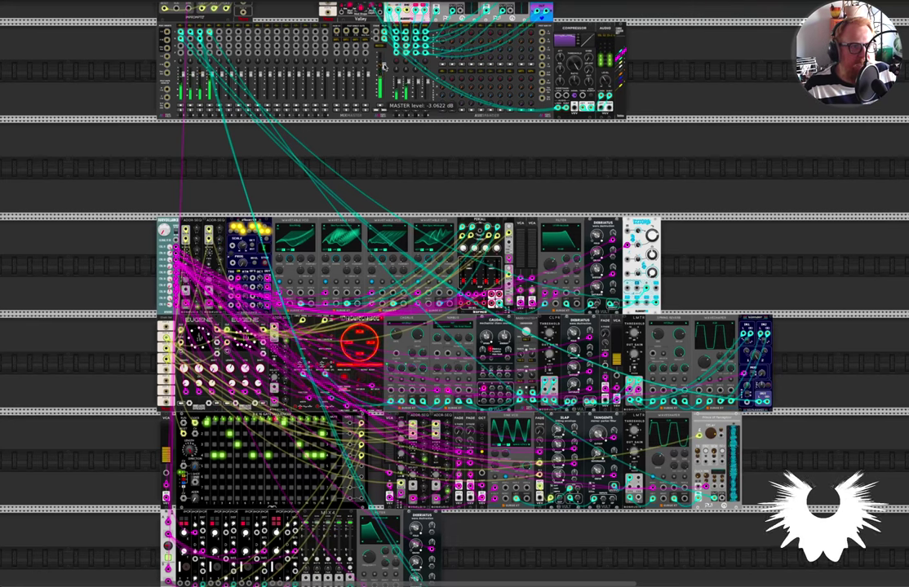